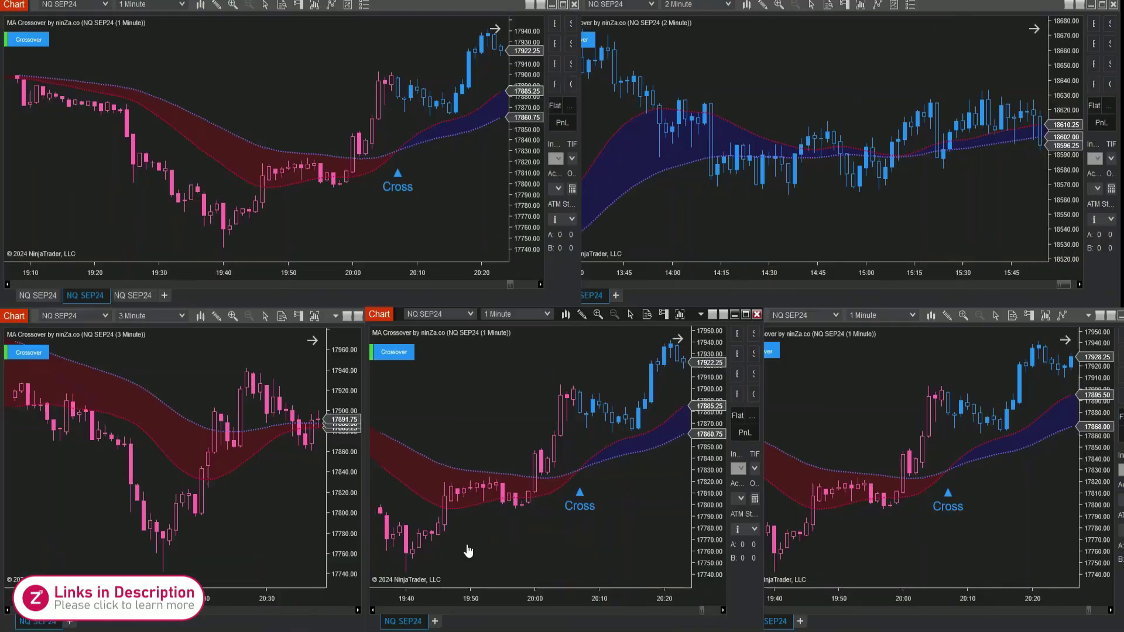
- Pan the 2-minute NQ chart back about 30 minutes to a bullish MA Crossover Cross
scroll(900, 270, down, 10)
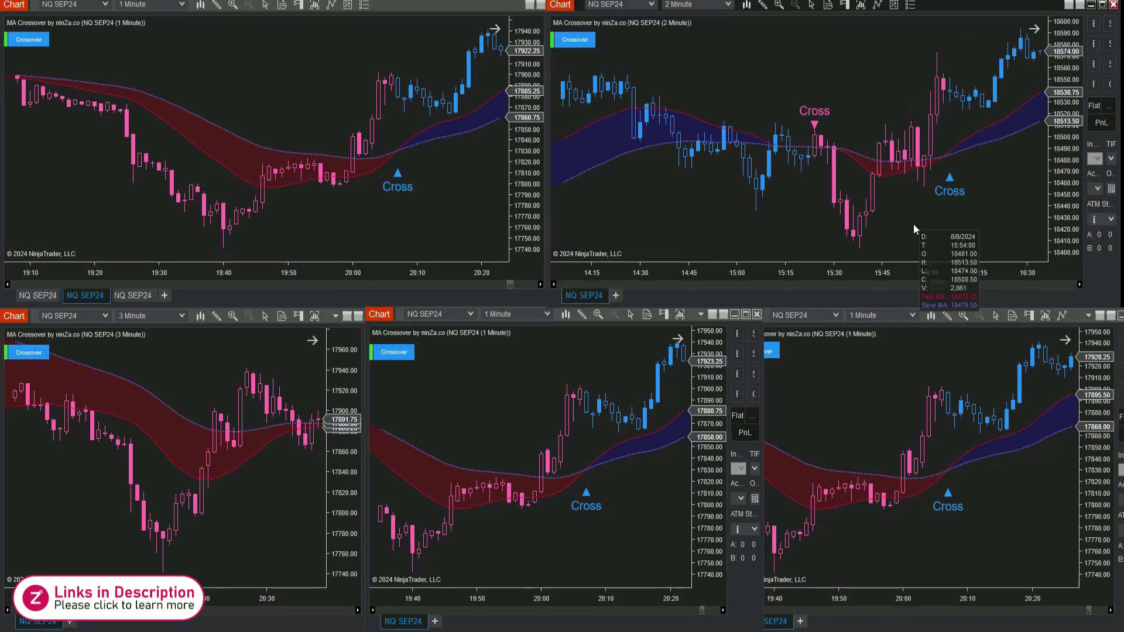
middle_click(790, 201)
scroll(819, 228, up, 10)
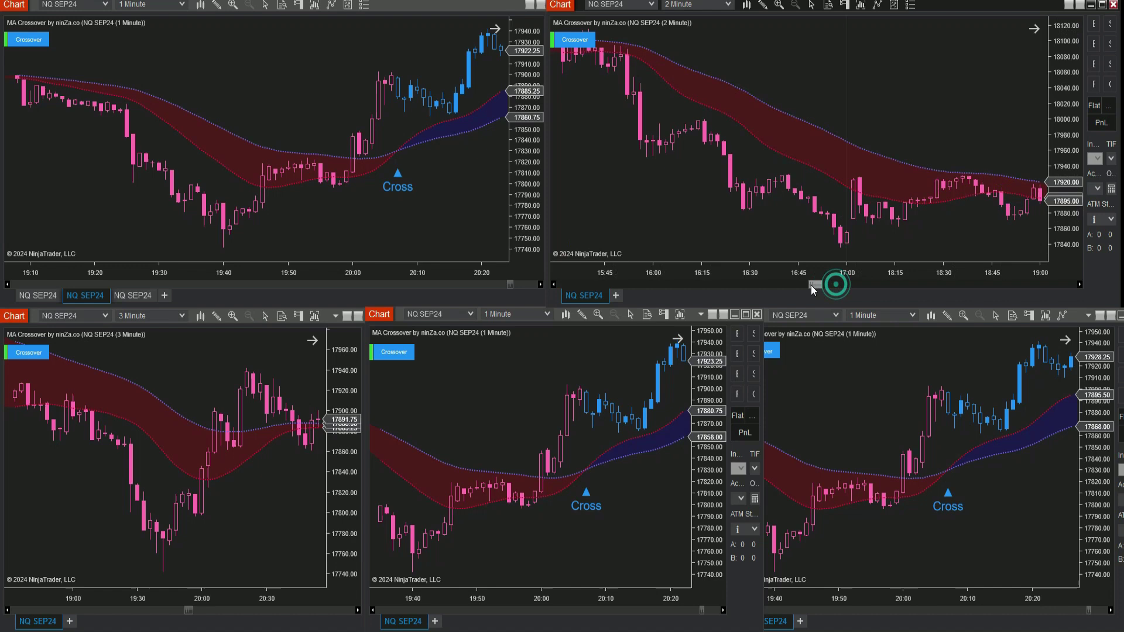
drag(847, 248, 933, 217)
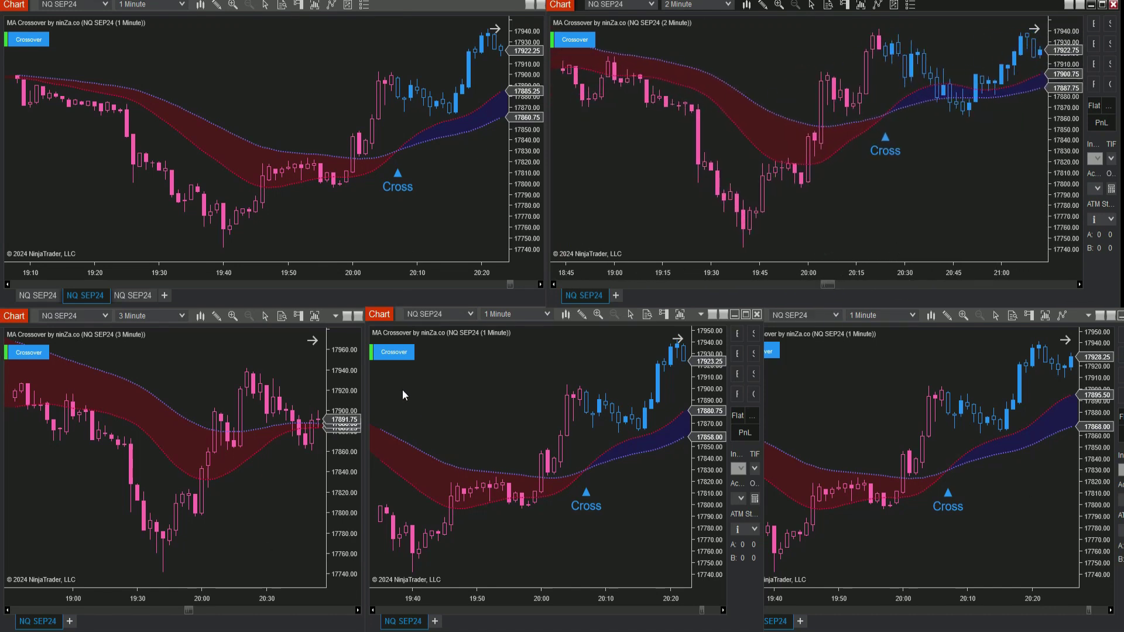
drag(414, 221, 426, 220)
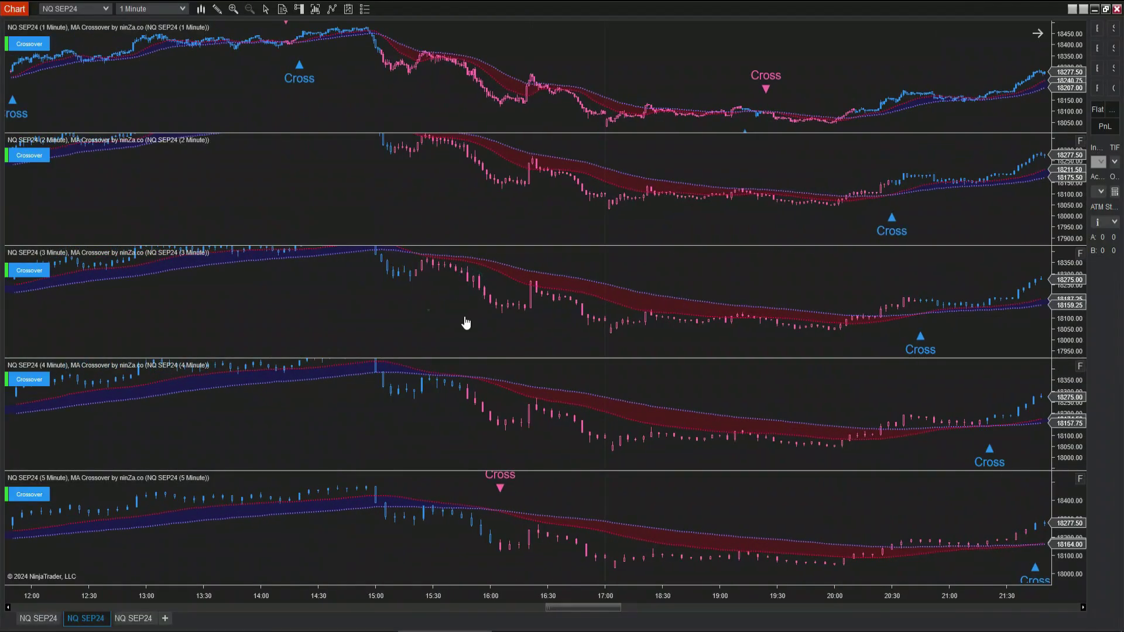
- Drag through the stacked 1–5 minute NQ charts to reach the Multi-Timeframe Fusion chart
mouse_move(465, 323)
mouse_down()
mouse_move(804, 339)
mouse_move(567, 273)
mouse_up()
drag(966, 319, 813, 532)
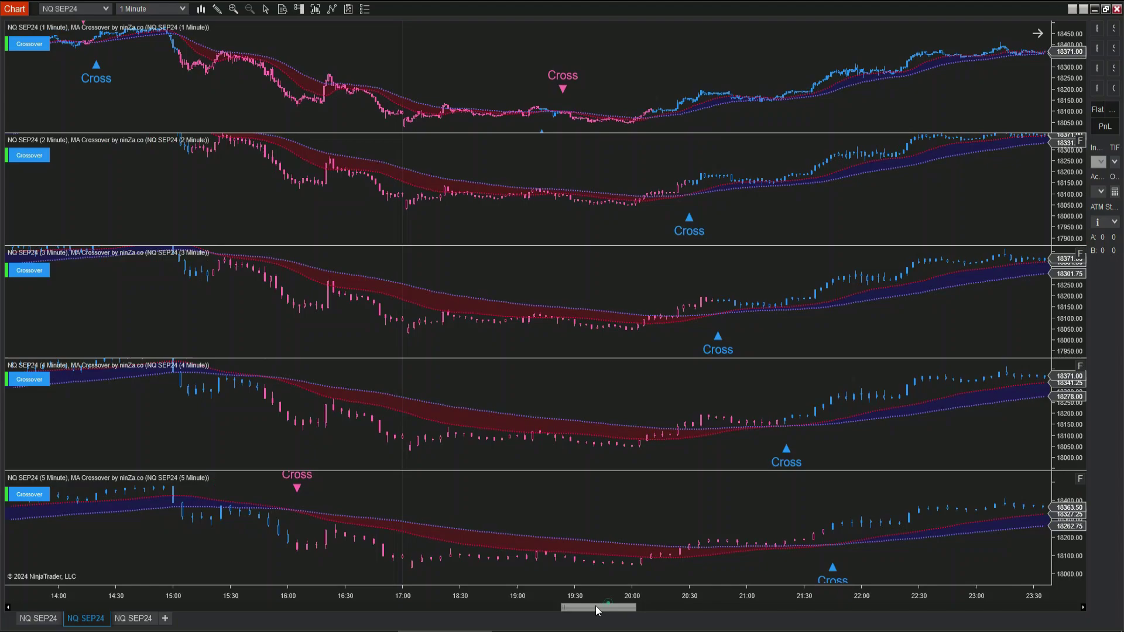
drag(595, 605, 487, 611)
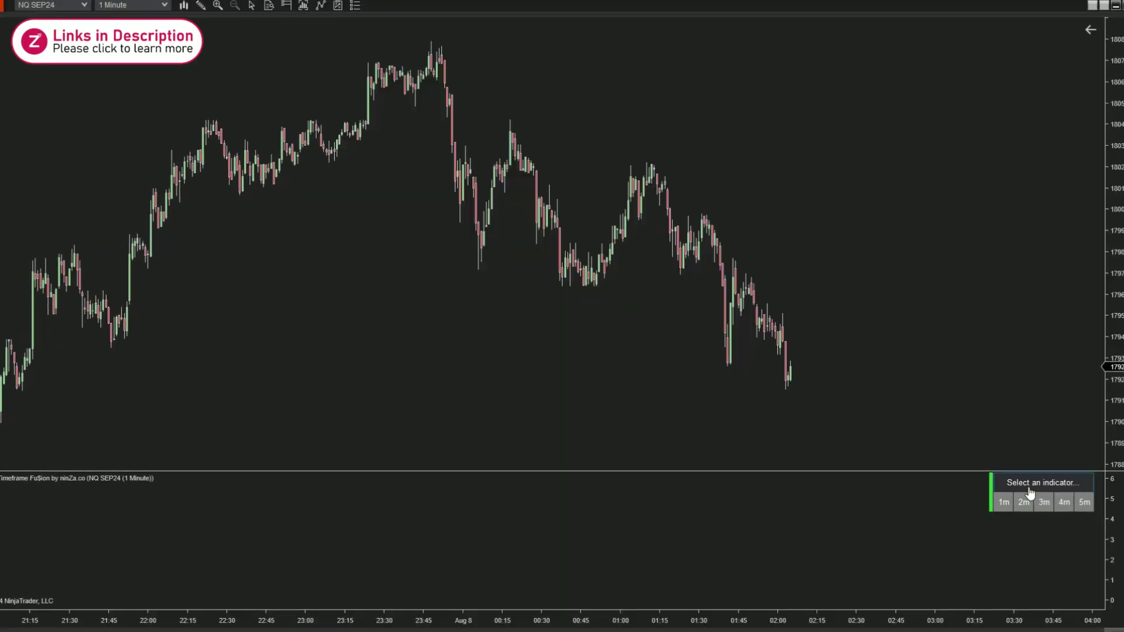
- Search the fusion indicator list (RSI, MACD, Easy) and pick ninZaEasyTrend
click(865, 273)
text(RSI)
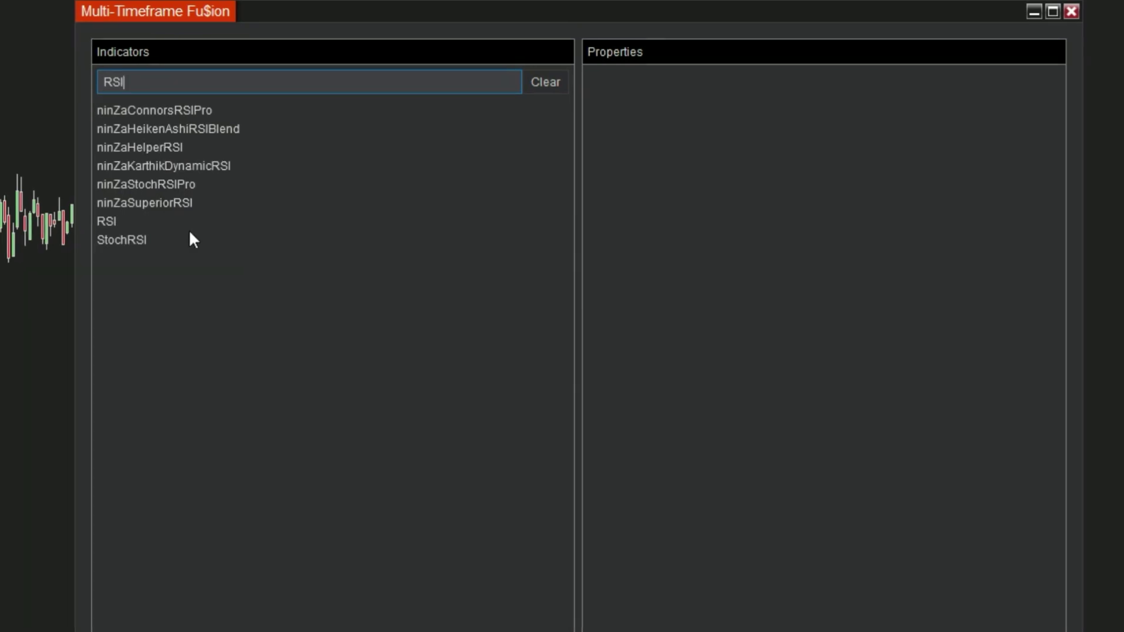
text(MACD)
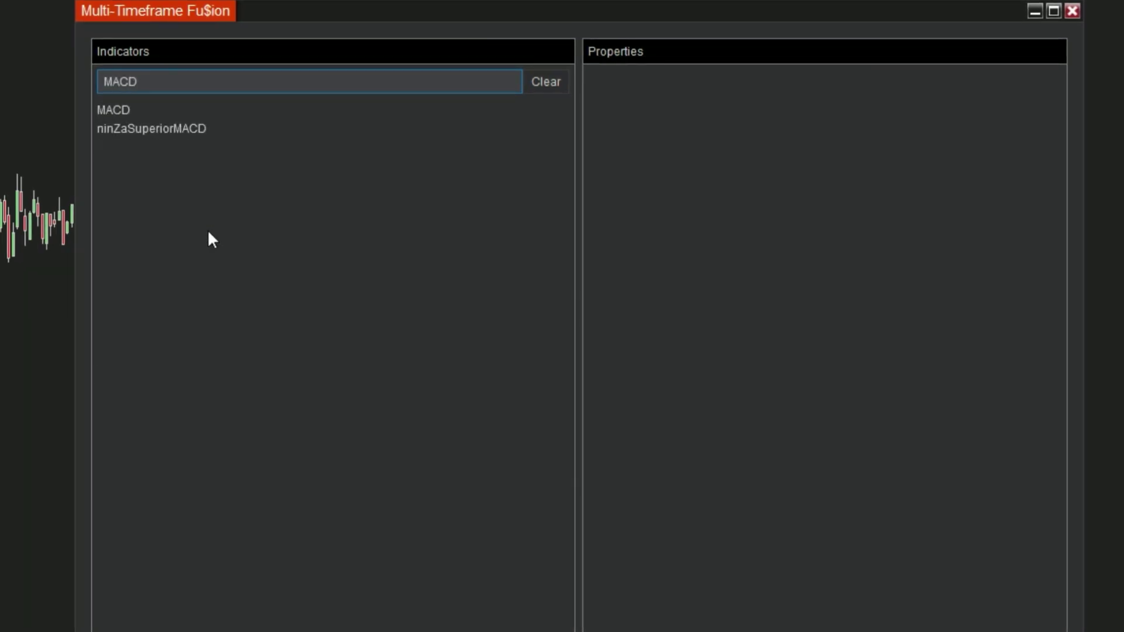
key(BackSpace)
key(BackSpace)
key(BackSpace)
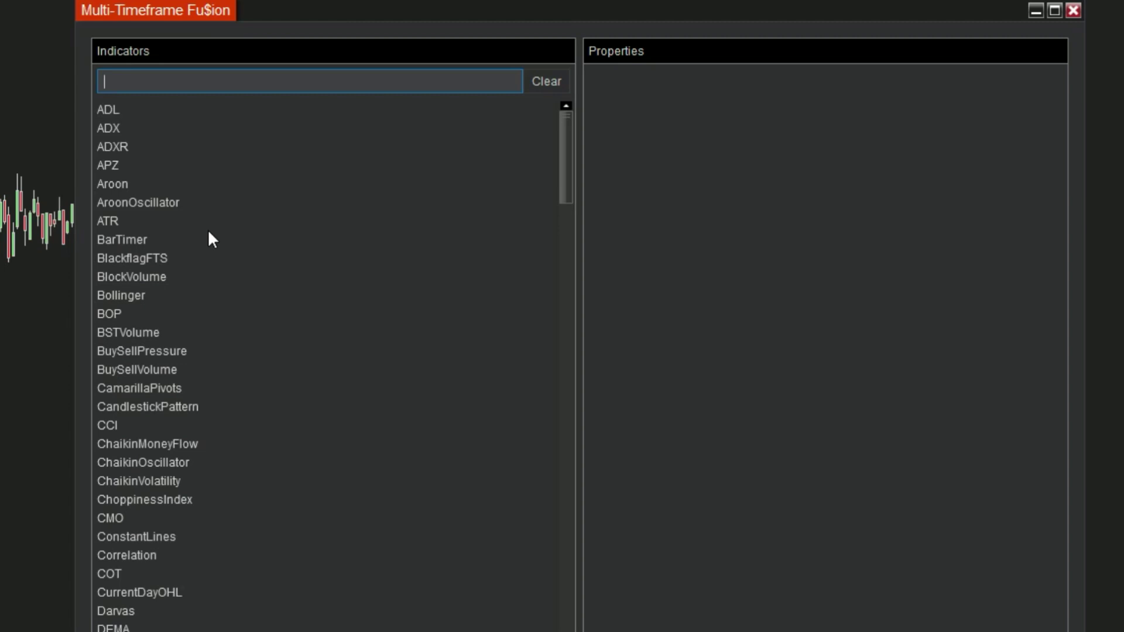
text(Easy)
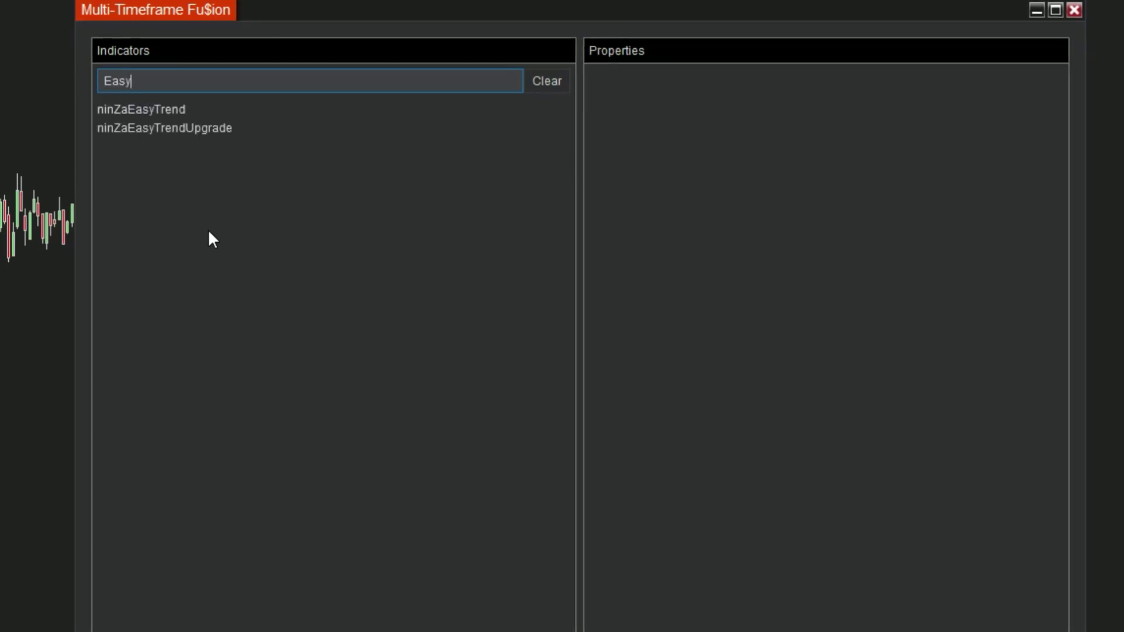
click(222, 109)
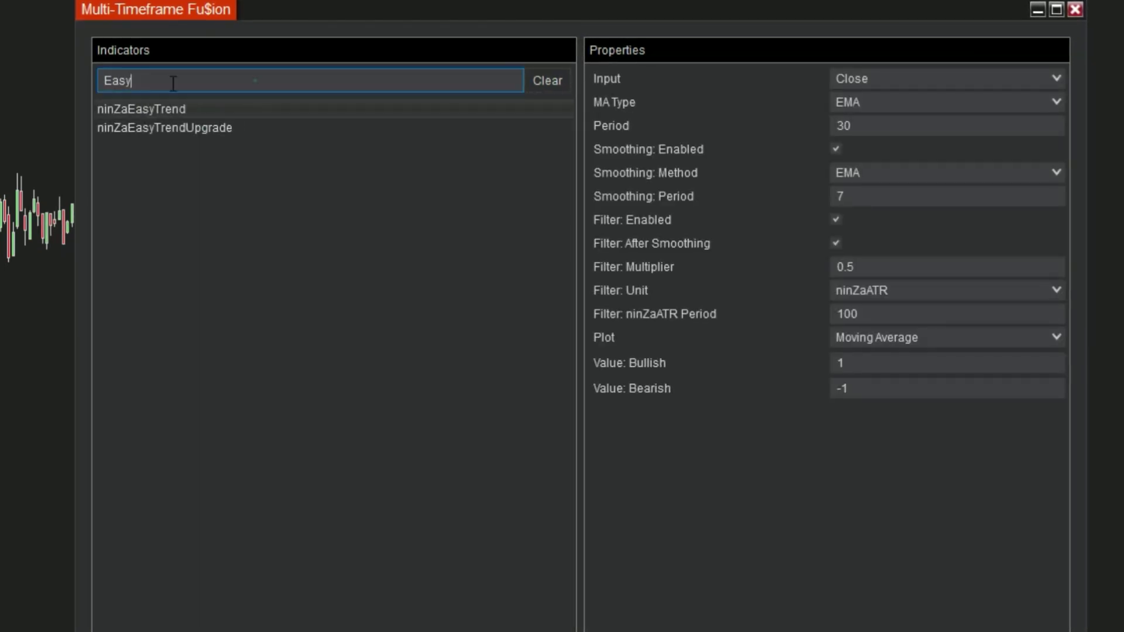
- Set the ninZaEasyTrend plot output to Signal: State
text(supe)
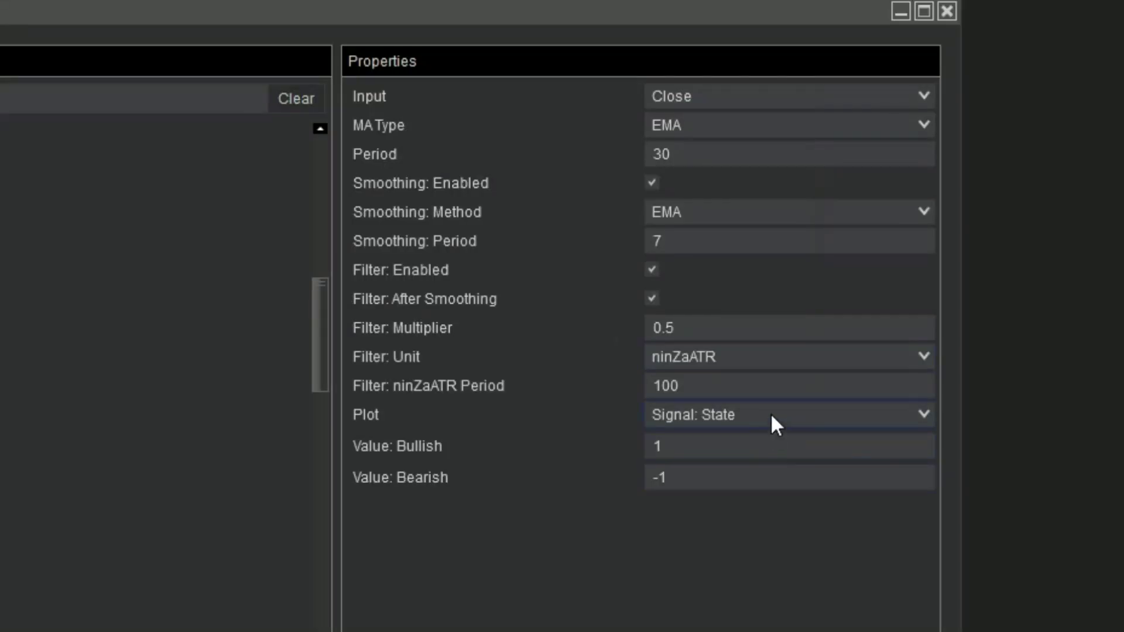
click(772, 417)
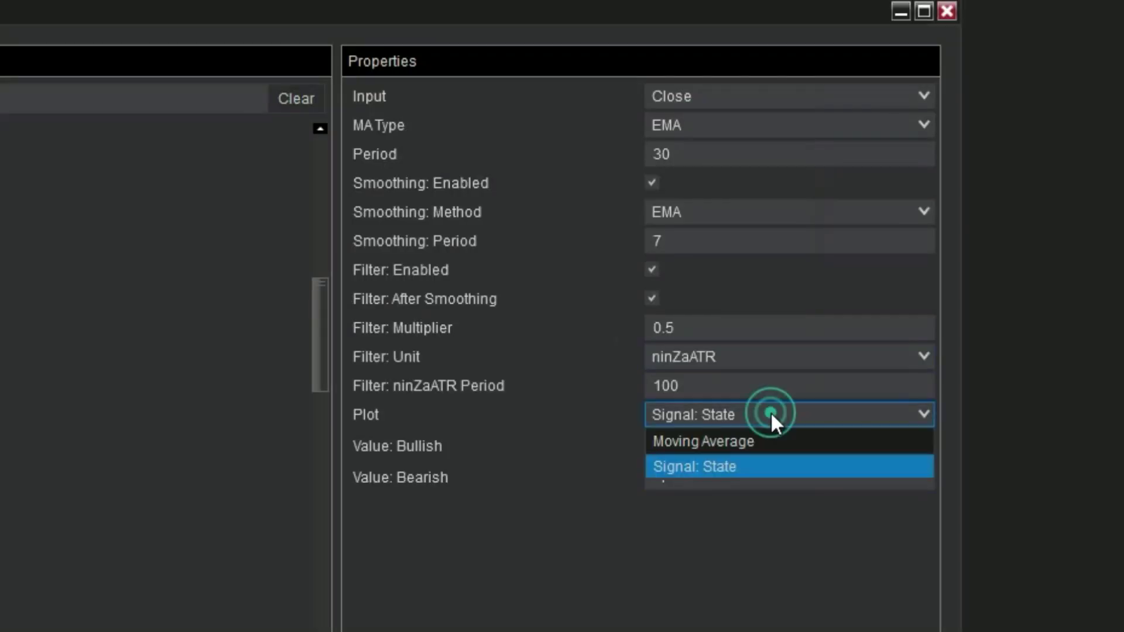
click(753, 467)
click(733, 440)
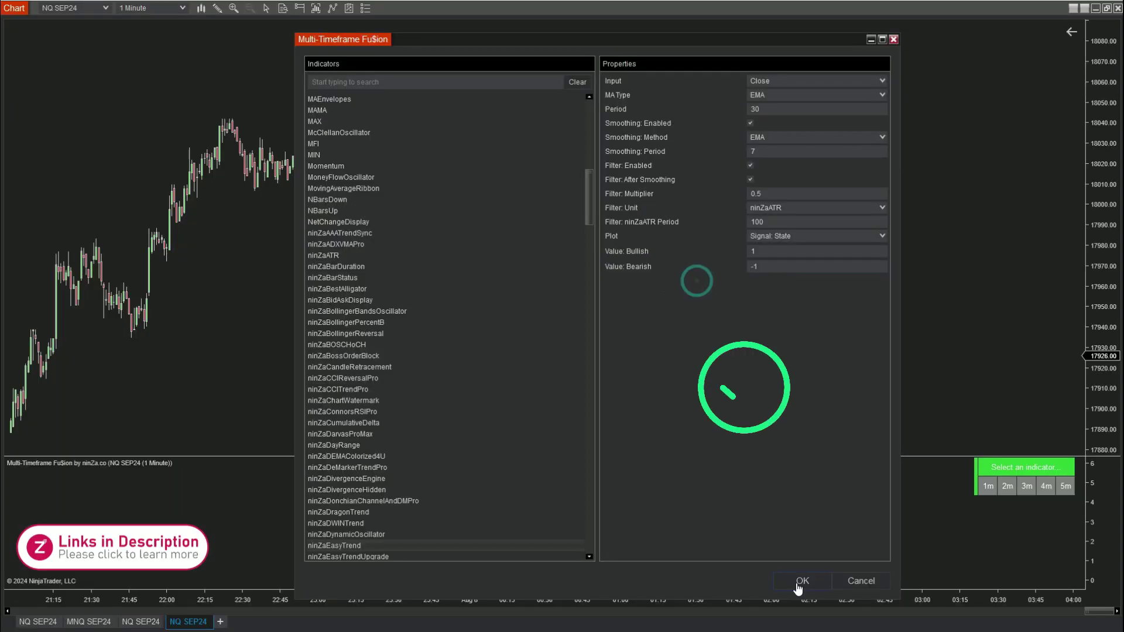
- Apply the fusion settings and nudge the ninZaEasyTrend timeframe box slightly lower
click(797, 585)
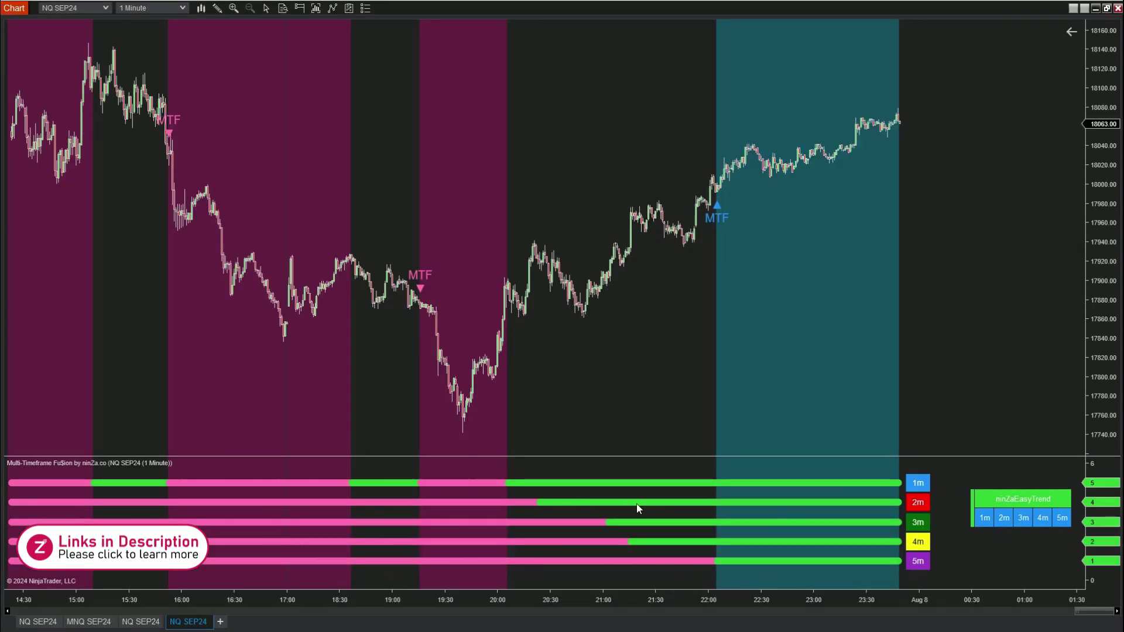
scroll(637, 503, down, 3)
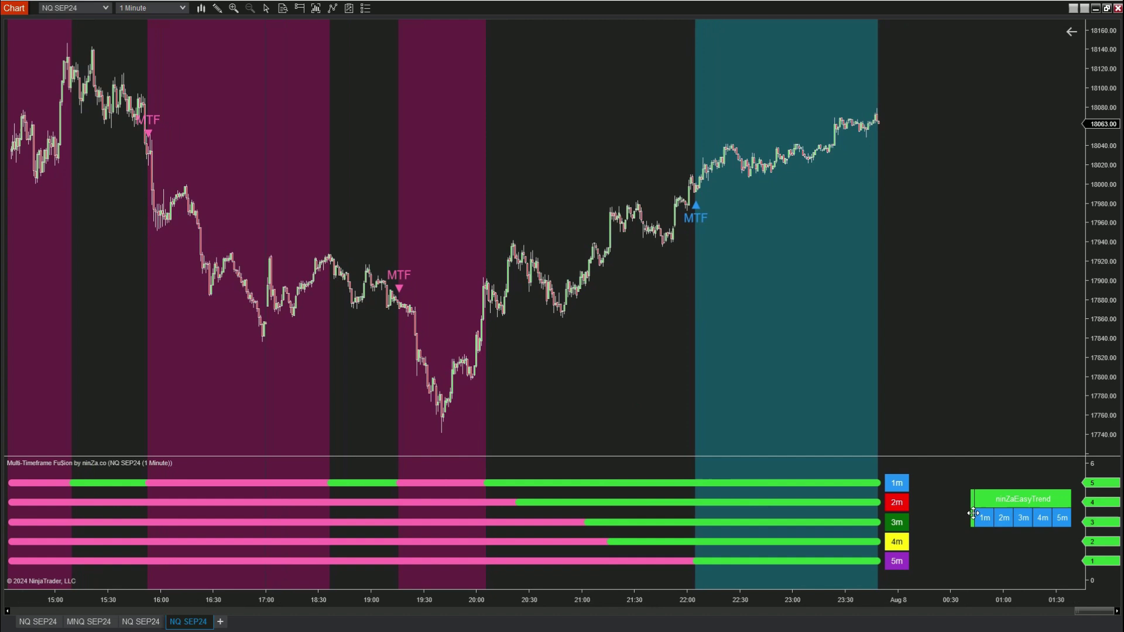
drag(973, 513, 970, 523)
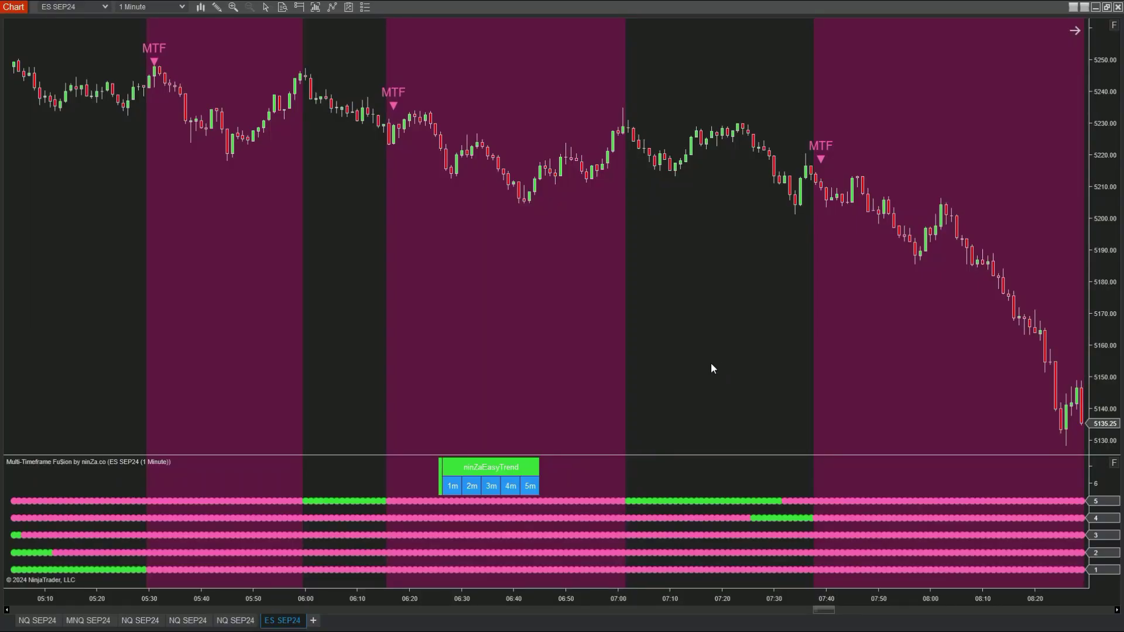
- Focus the ES SEP24 1-minute chart showing the three MTF sell signals
click(504, 245)
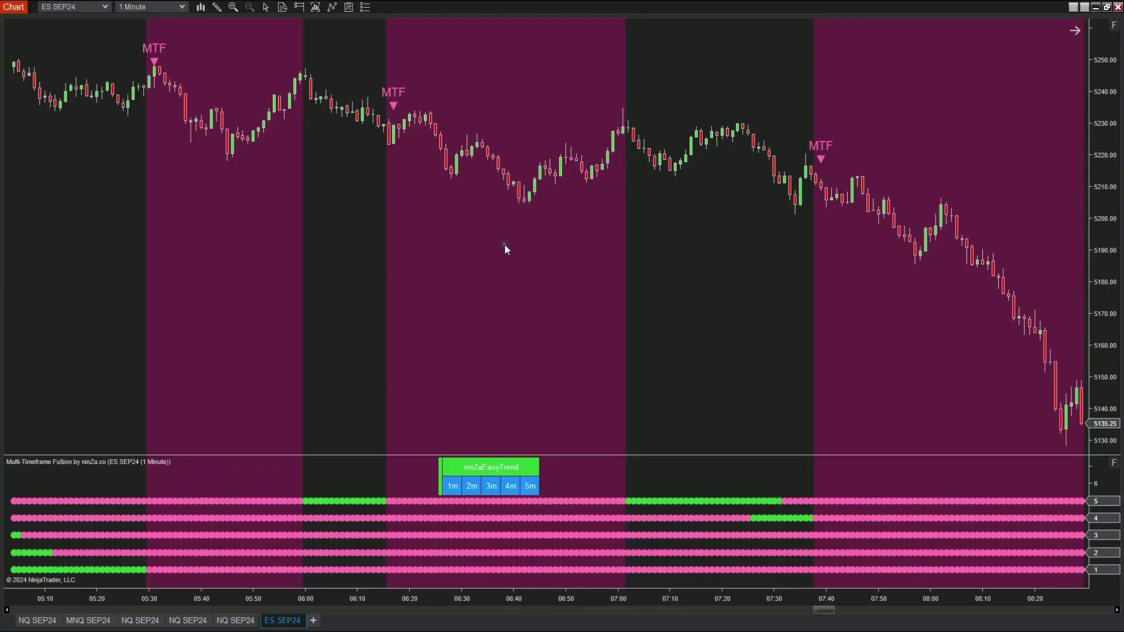
- Make the fusion's Data Series #2 a 100-tick series
key(ctrl+i)
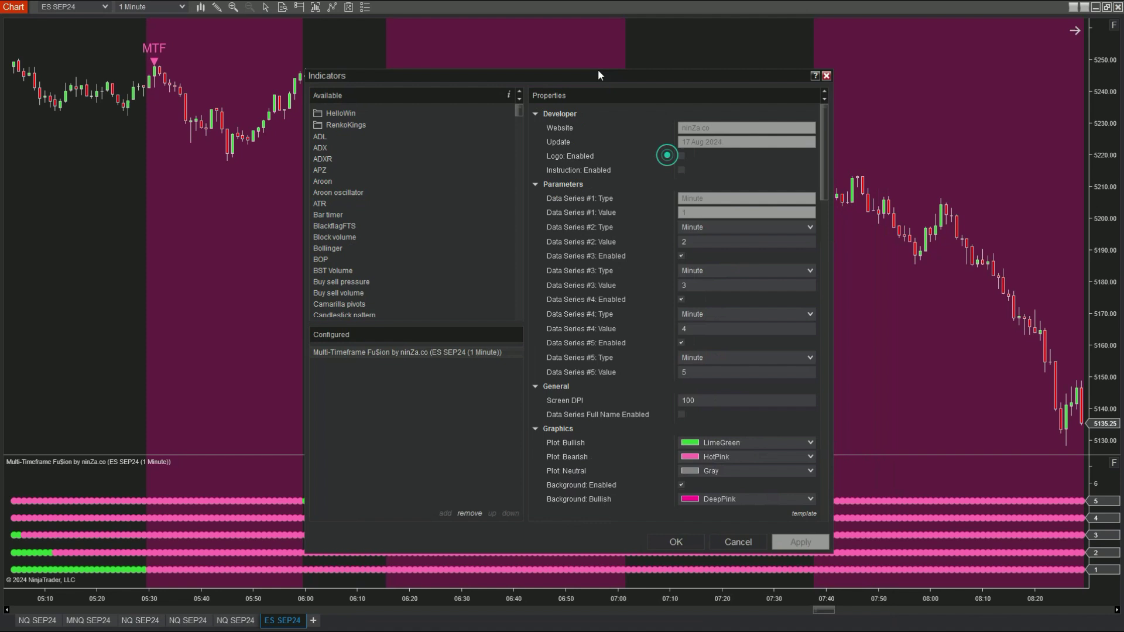
click(712, 204)
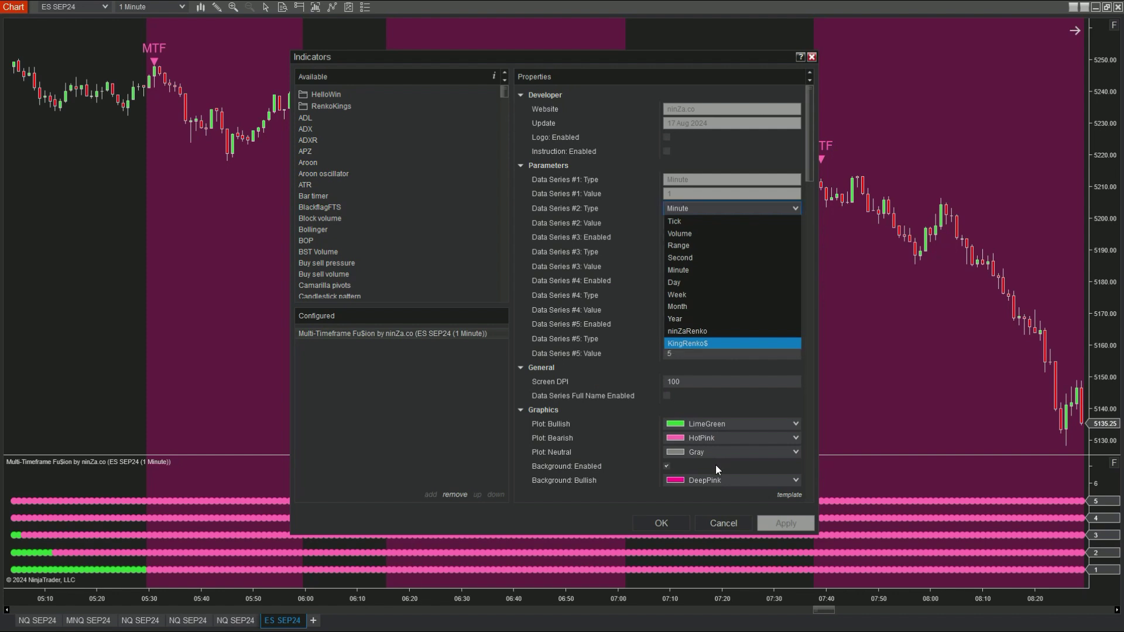
click(555, 341)
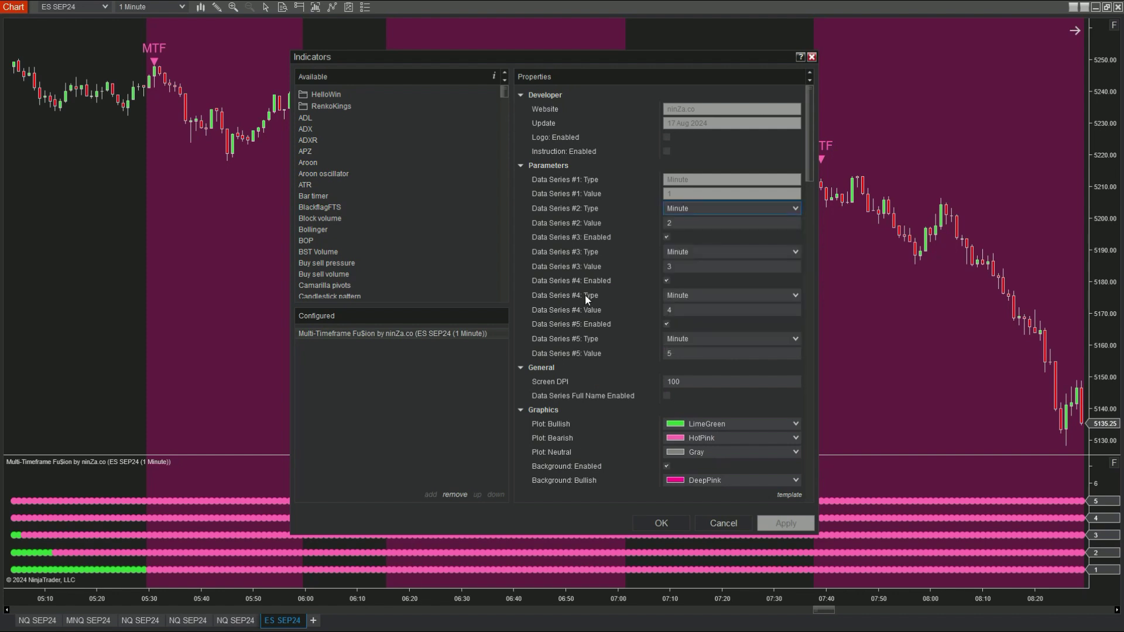
click(703, 208)
double_click(703, 223)
text(100)
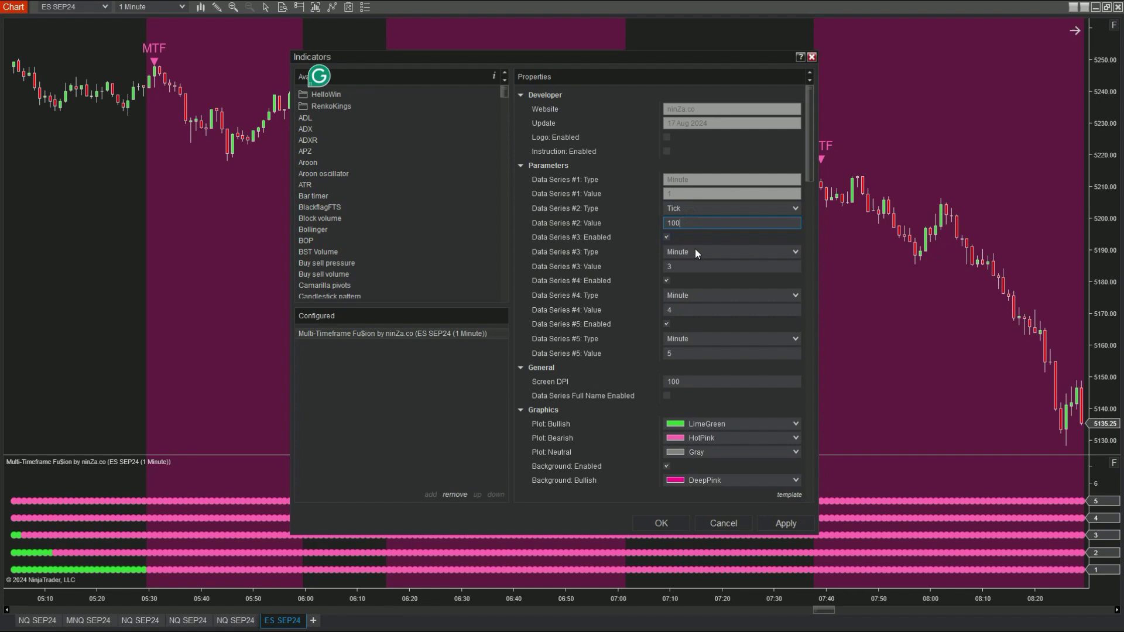
- Set Data Series #3 to KingRenko$, #4 to Tick, #5 to ninZaRenko 9, and apply
click(697, 252)
click(685, 384)
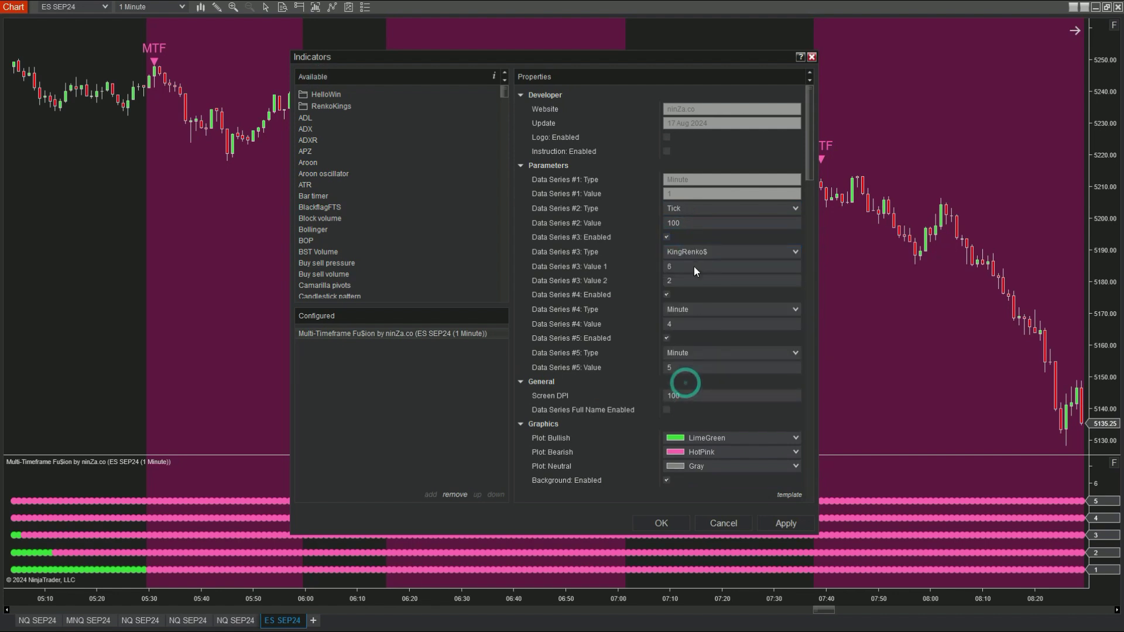
click(686, 313)
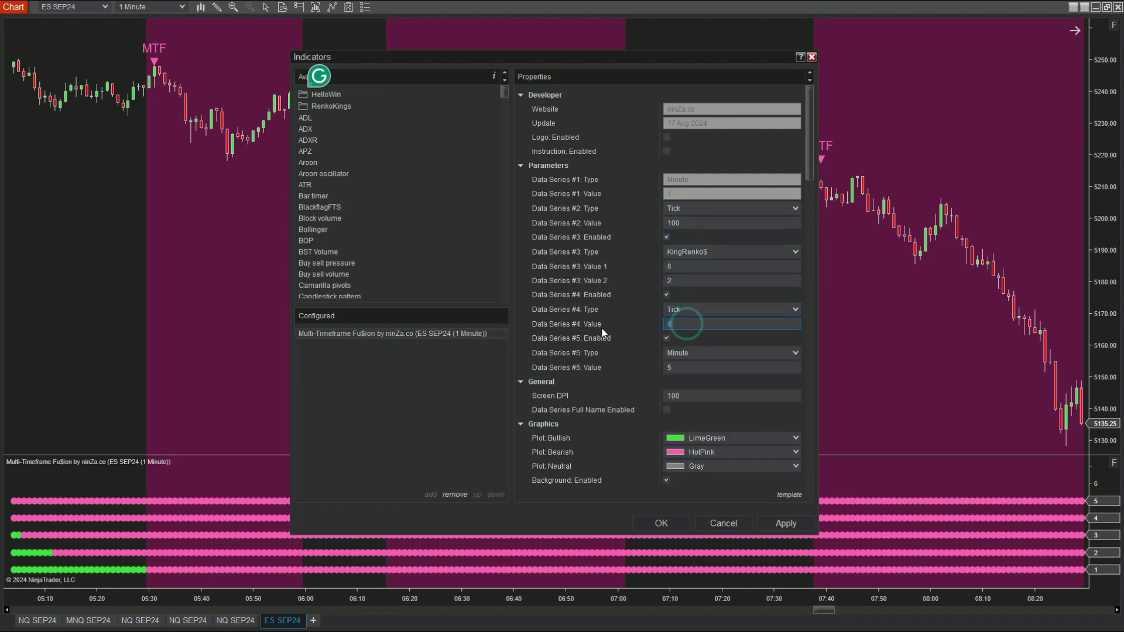
text(200)
click(698, 354)
click(700, 475)
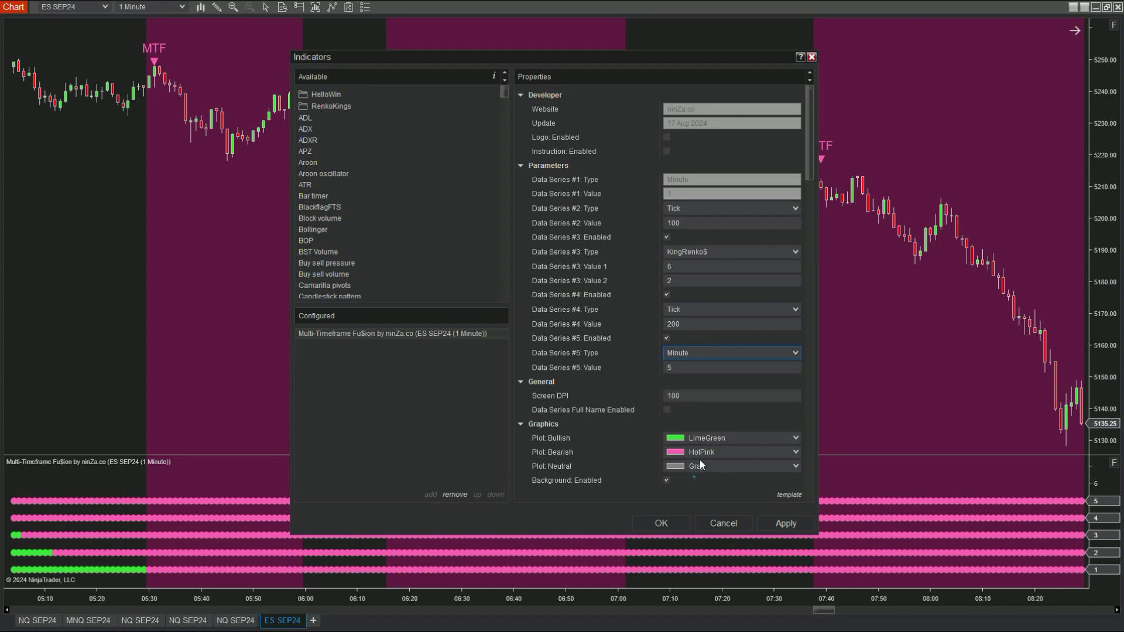
double_click(697, 368)
text(9)
text(3)
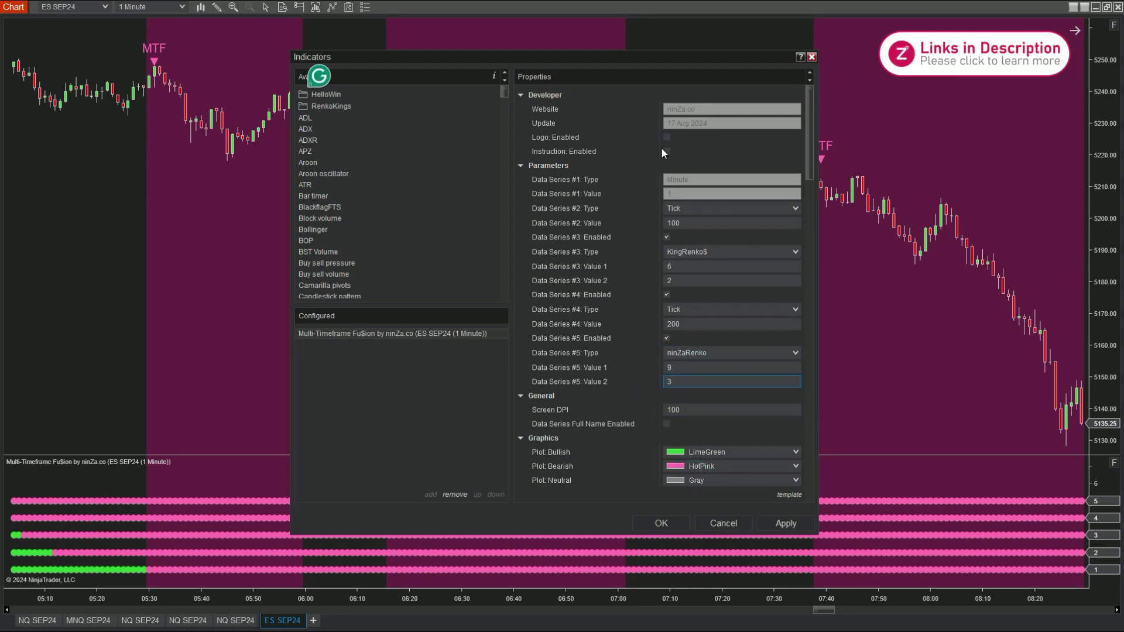
click(656, 522)
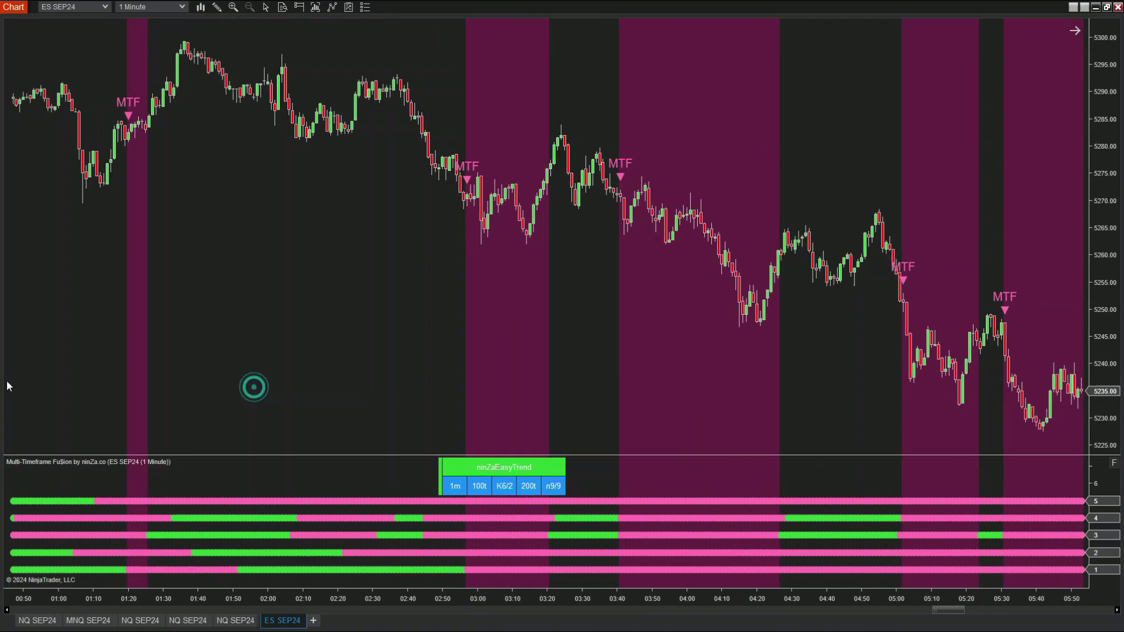
- Reopen the ES chart's Multi-Timeframe Fusion settings with Ctrl+I
key(ctrl+i)
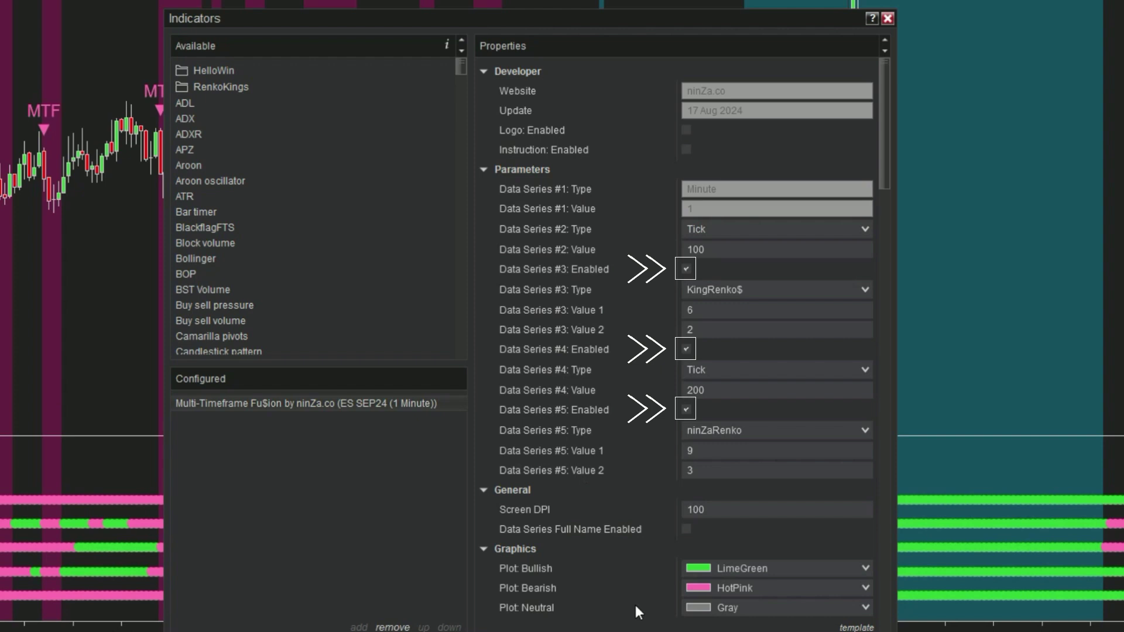
- Disable Data Series #4 of the Multi-Timeframe Fusion indicator
click(686, 348)
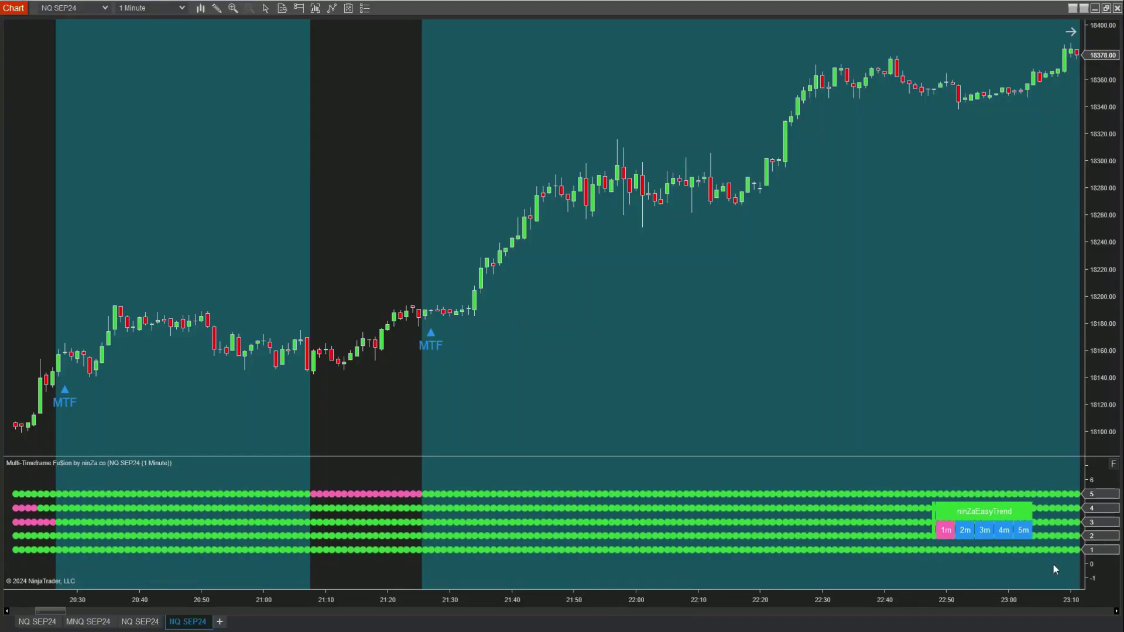
- Move the ninZaEasyTrend box far left and scroll forward through later MTF buy and sell signals
drag(940, 494, 408, 489)
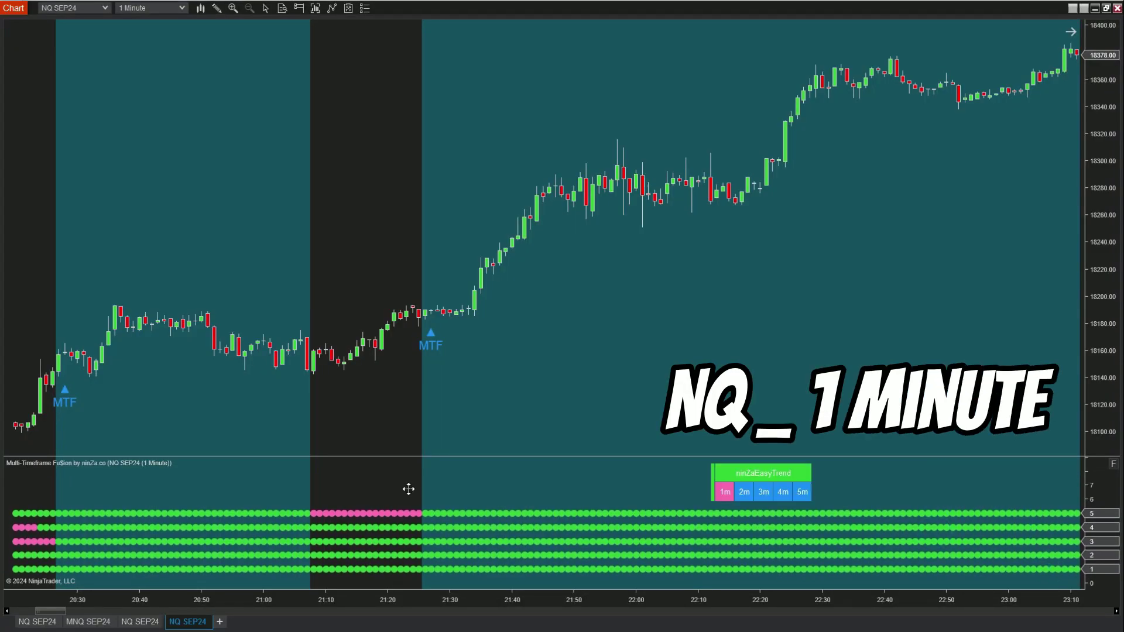
scroll(354, 386, down, 5)
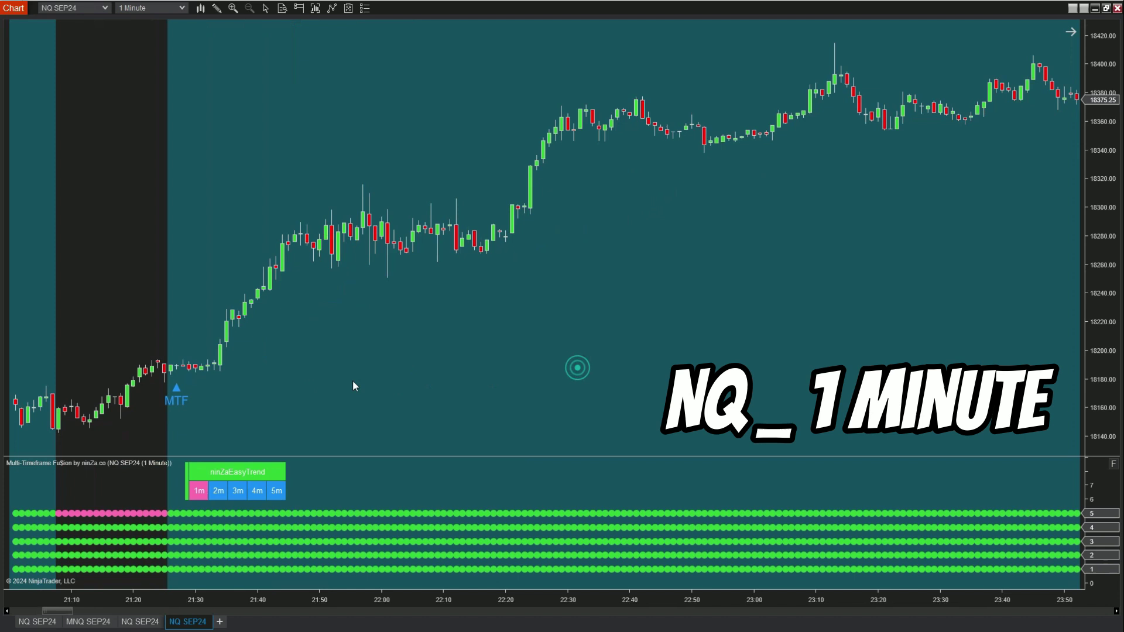
scroll(590, 394, down, 5)
scroll(699, 386, down, 5)
scroll(768, 365, down, 5)
scroll(767, 369, down, 5)
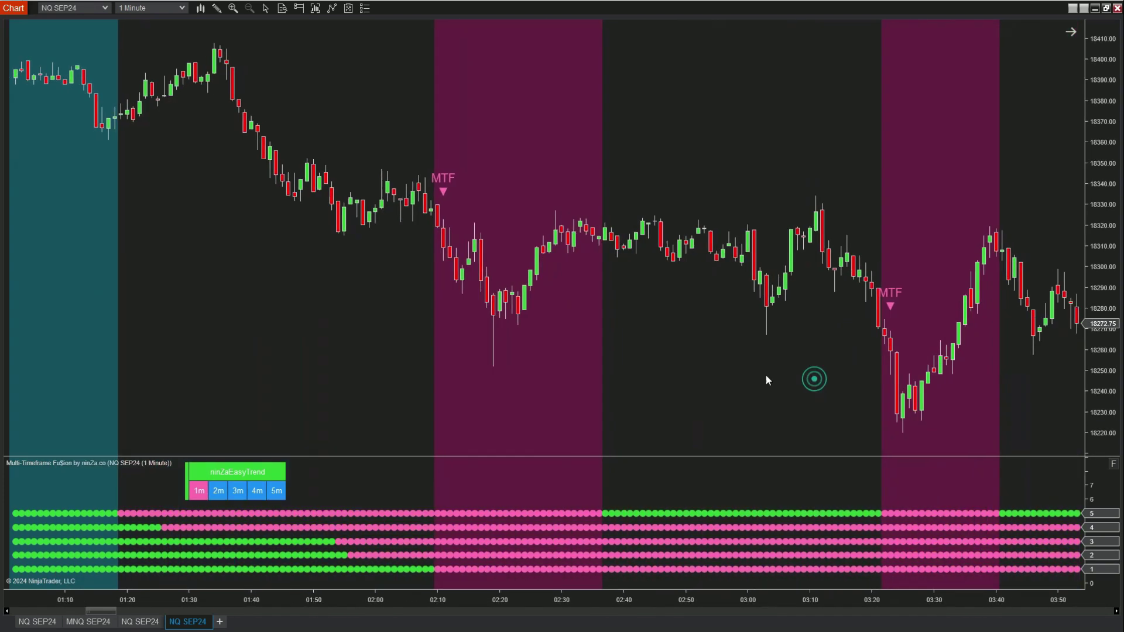
scroll(765, 381, down, 5)
scroll(615, 389, down, 5)
scroll(720, 367, down, 5)
scroll(662, 347, down, 5)
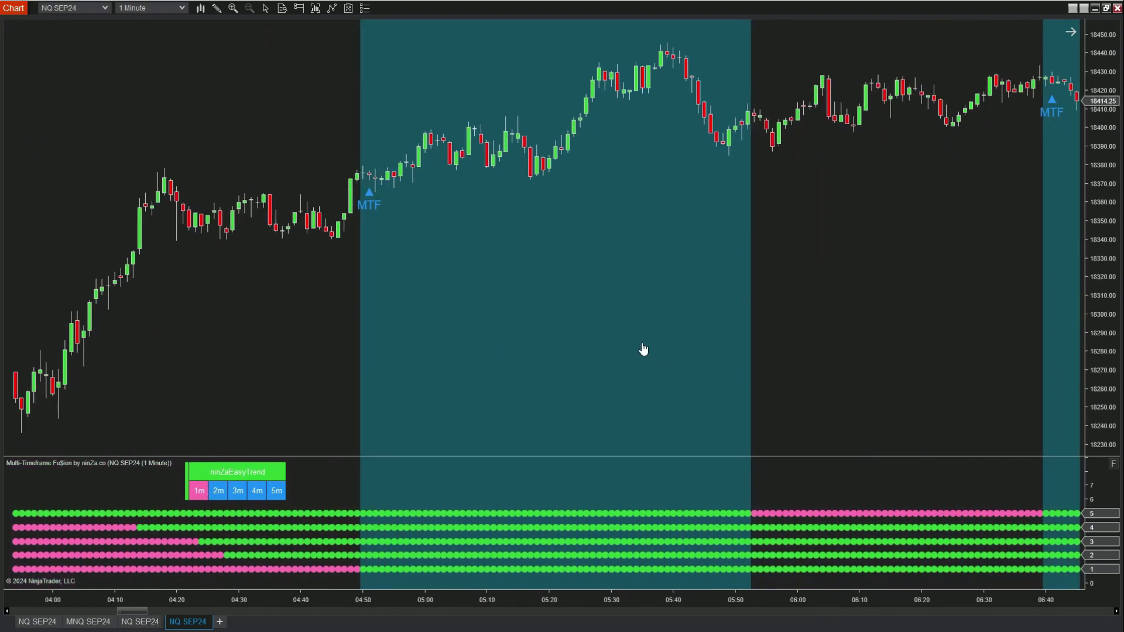
scroll(644, 352, down, 5)
scroll(592, 356, down, 5)
scroll(644, 366, down, 5)
scroll(741, 369, down, 5)
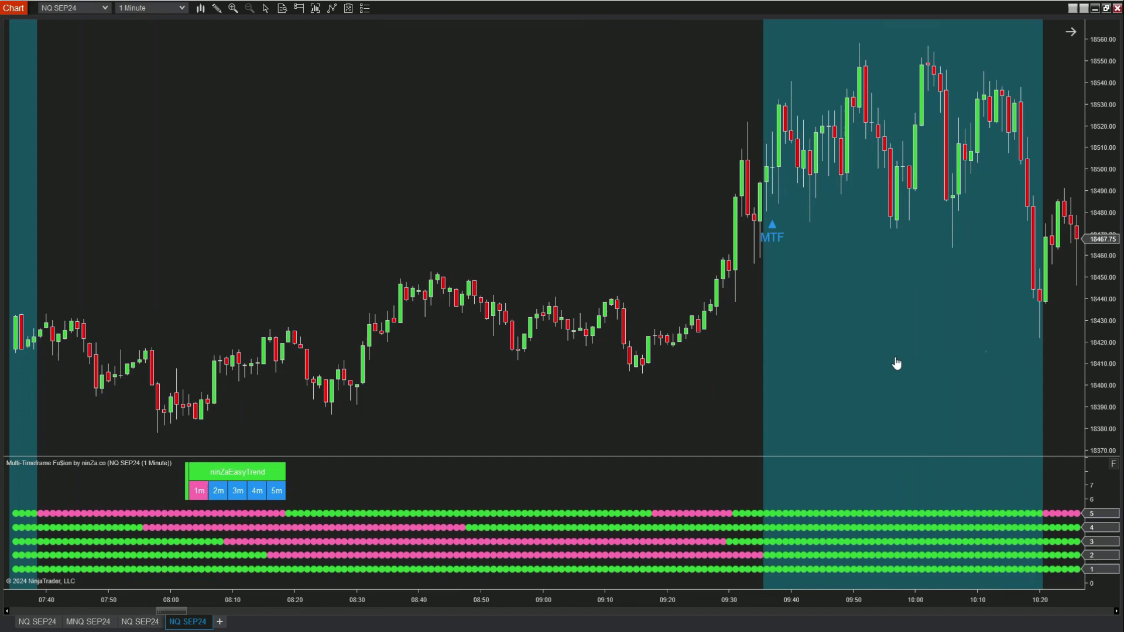
scroll(897, 363, down, 5)
scroll(755, 368, down, 5)
scroll(692, 358, down, 5)
scroll(527, 369, down, 5)
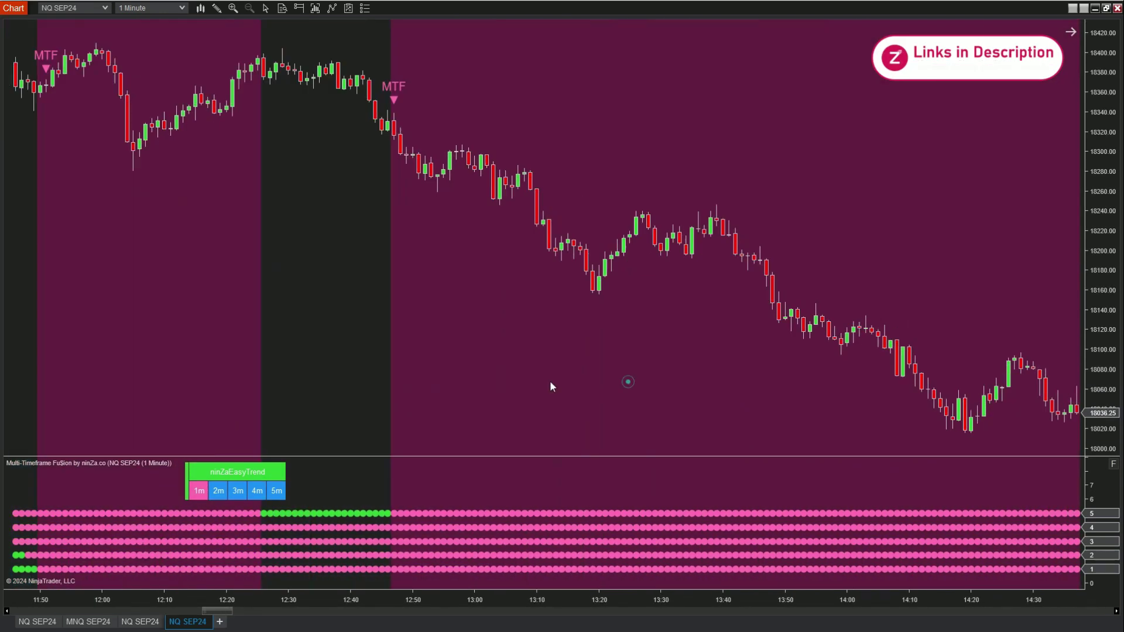
scroll(585, 351, down, 5)
scroll(650, 351, down, 5)
scroll(592, 367, down, 5)
scroll(632, 386, down, 5)
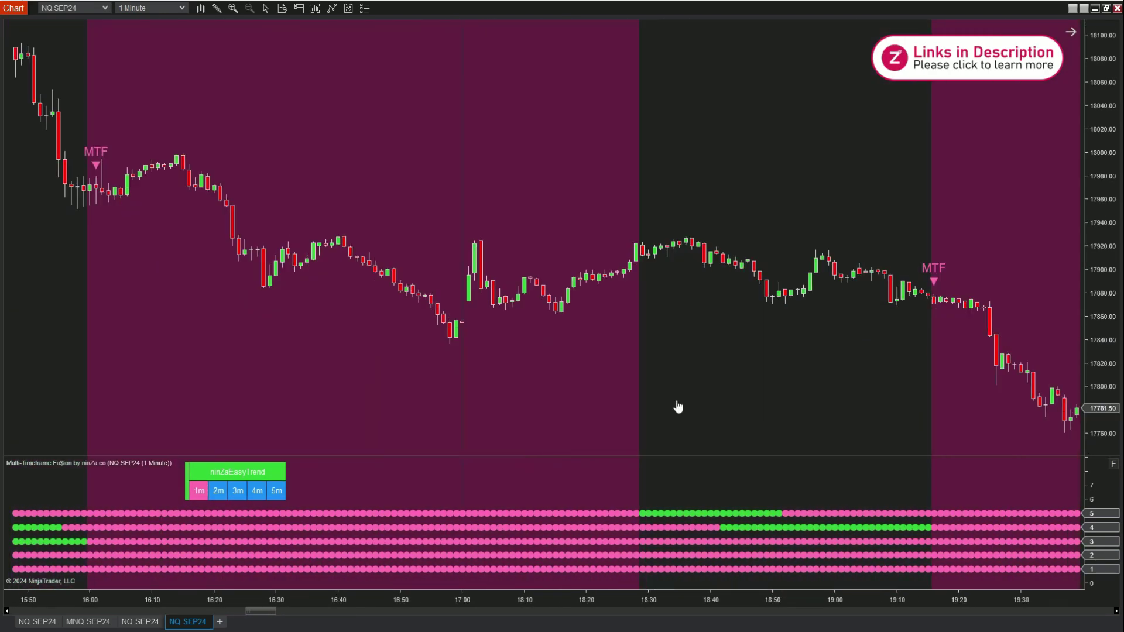
scroll(691, 381, down, 5)
scroll(679, 359, down, 5)
scroll(796, 319, down, 5)
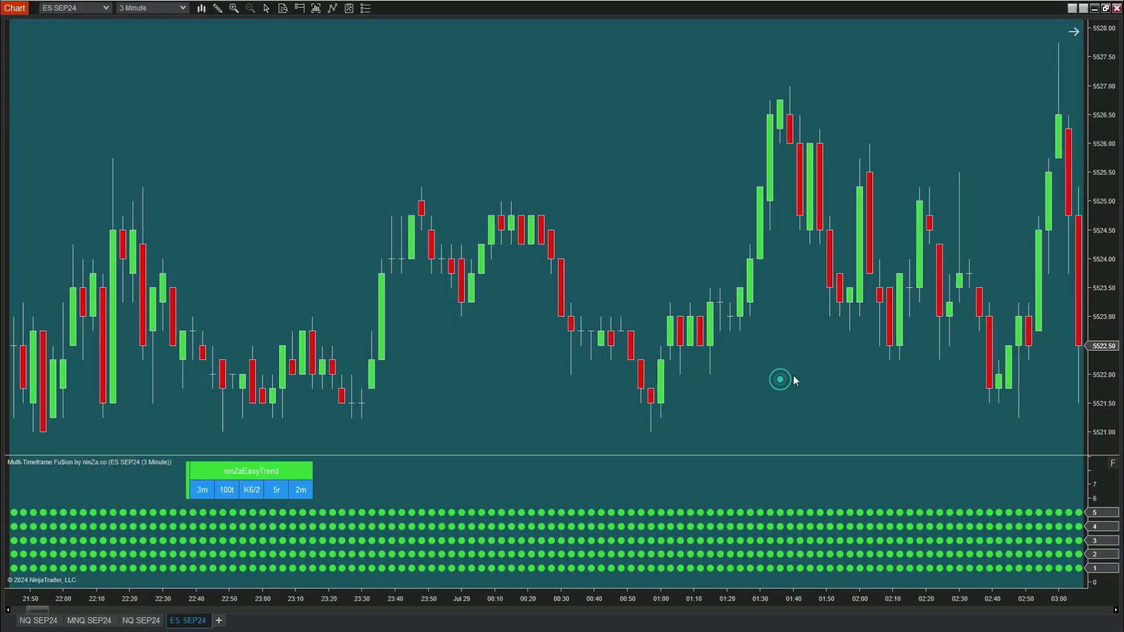
- Scroll the ES SEP24 chart forward through later sessions' MTF buy and sell zones
scroll(792, 375, down, 3)
scroll(585, 359, down, 3)
scroll(409, 348, down, 3)
scroll(807, 350, down, 4)
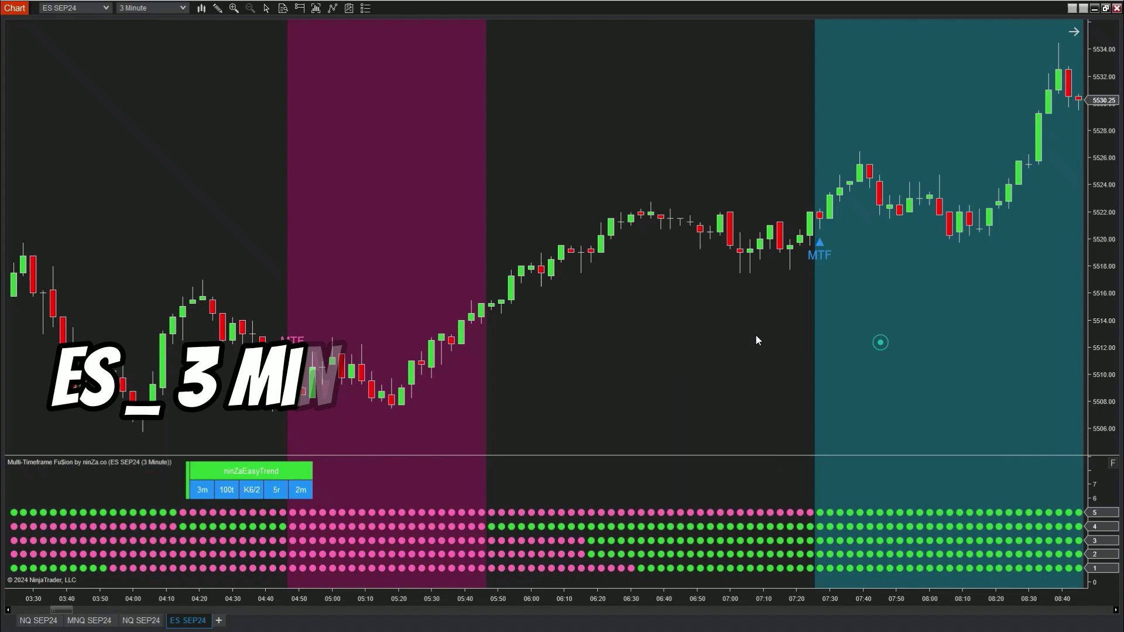
scroll(779, 345, down, 4)
scroll(650, 354, down, 4)
scroll(574, 363, down, 4)
scroll(603, 374, down, 3)
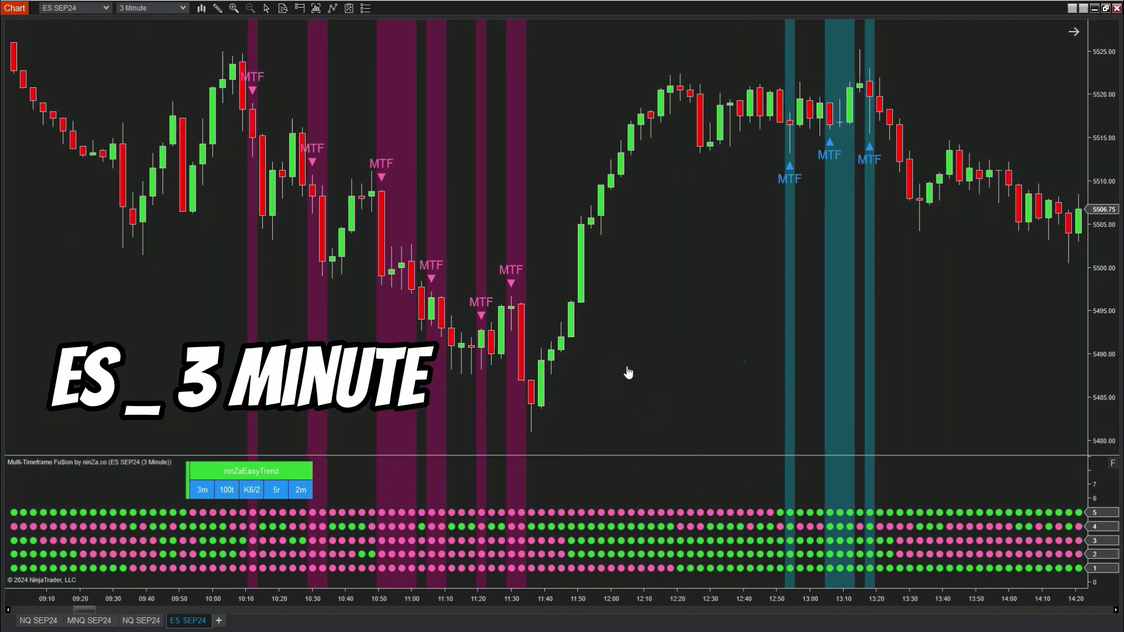
scroll(640, 371, down, 3)
scroll(678, 369, down, 3)
scroll(702, 371, down, 3)
scroll(614, 374, down, 3)
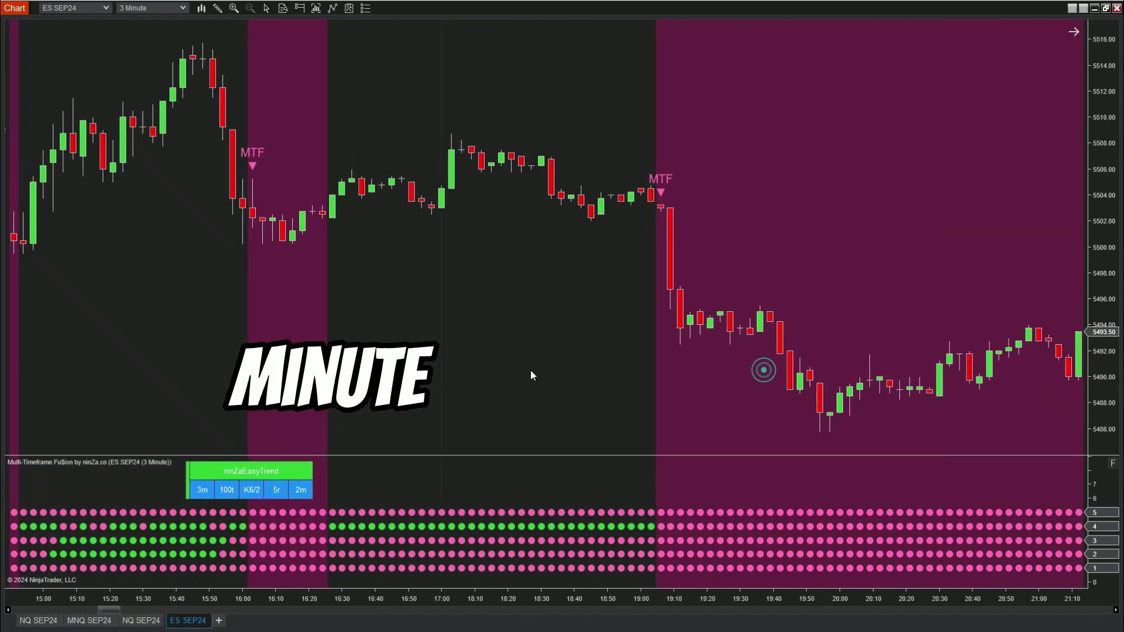
scroll(492, 368, down, 3)
scroll(451, 305, down, 3)
scroll(442, 258, down, 3)
scroll(477, 310, down, 3)
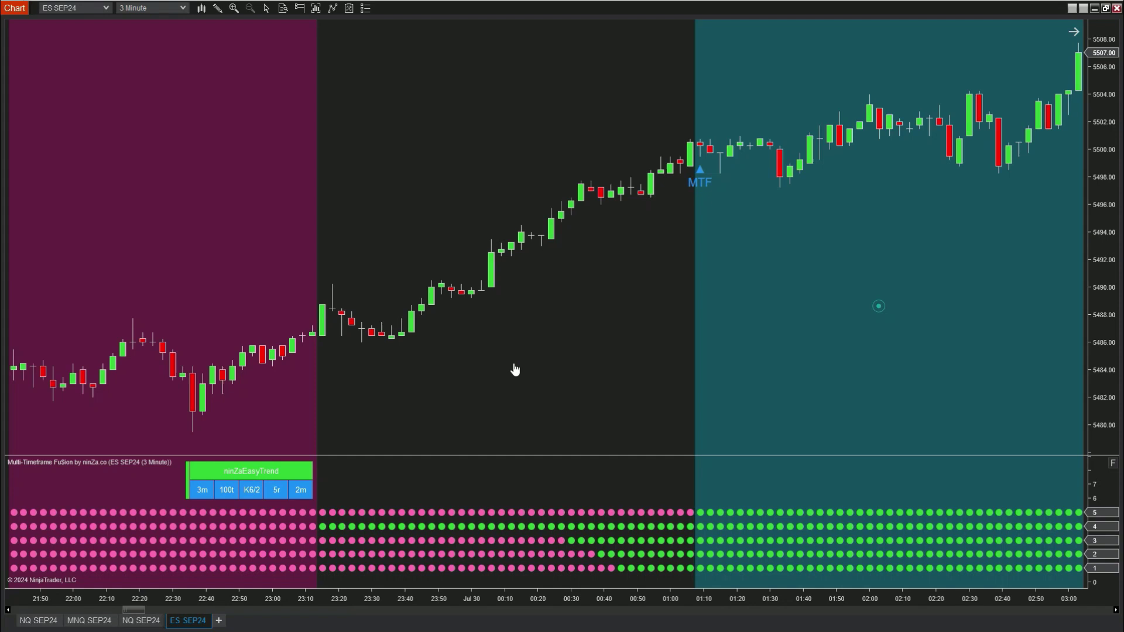
scroll(494, 381, down, 3)
scroll(486, 383, down, 3)
scroll(551, 383, down, 3)
scroll(696, 374, down, 3)
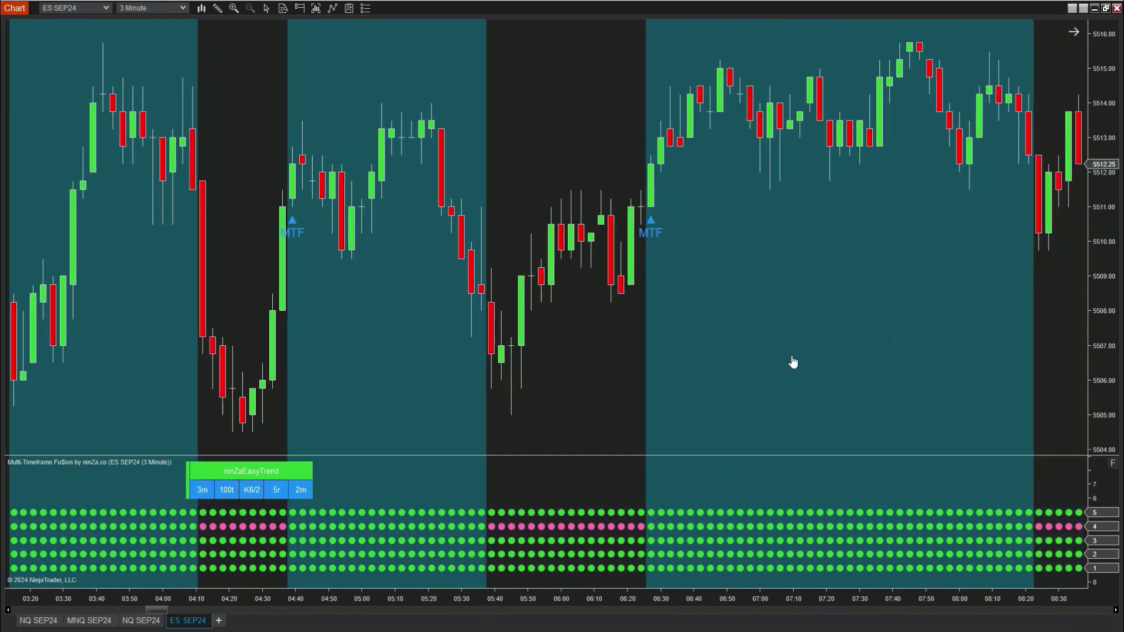
scroll(837, 369, down, 3)
scroll(668, 380, down, 3)
scroll(515, 374, down, 3)
scroll(573, 366, down, 3)
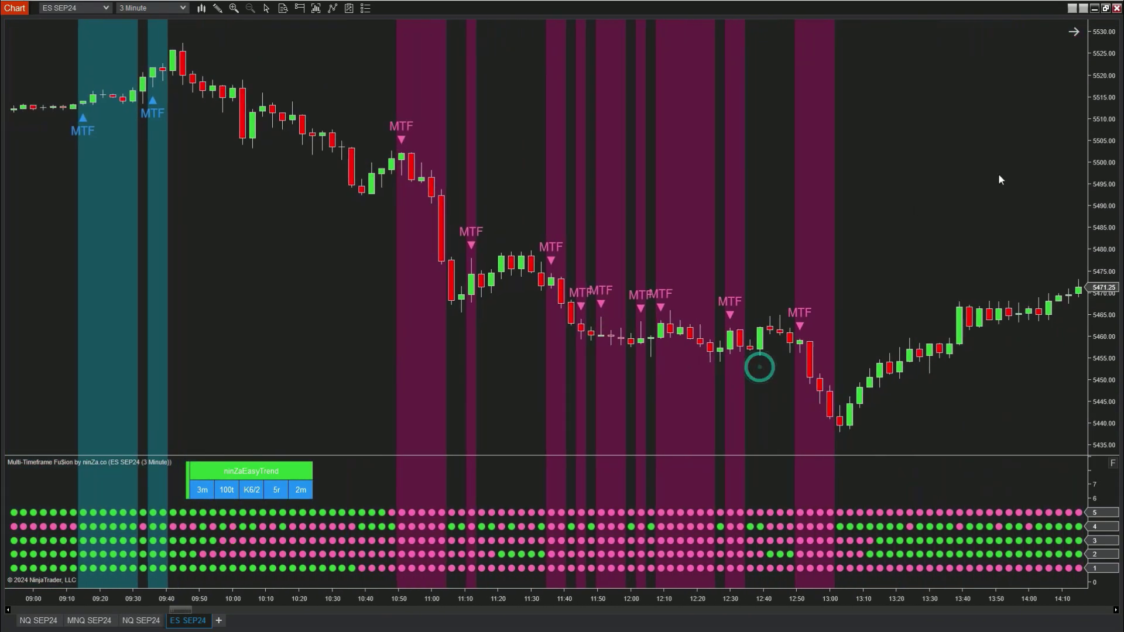
scroll(743, 180, down, 3)
scroll(657, 279, down, 3)
scroll(522, 352, down, 3)
scroll(874, 346, down, 3)
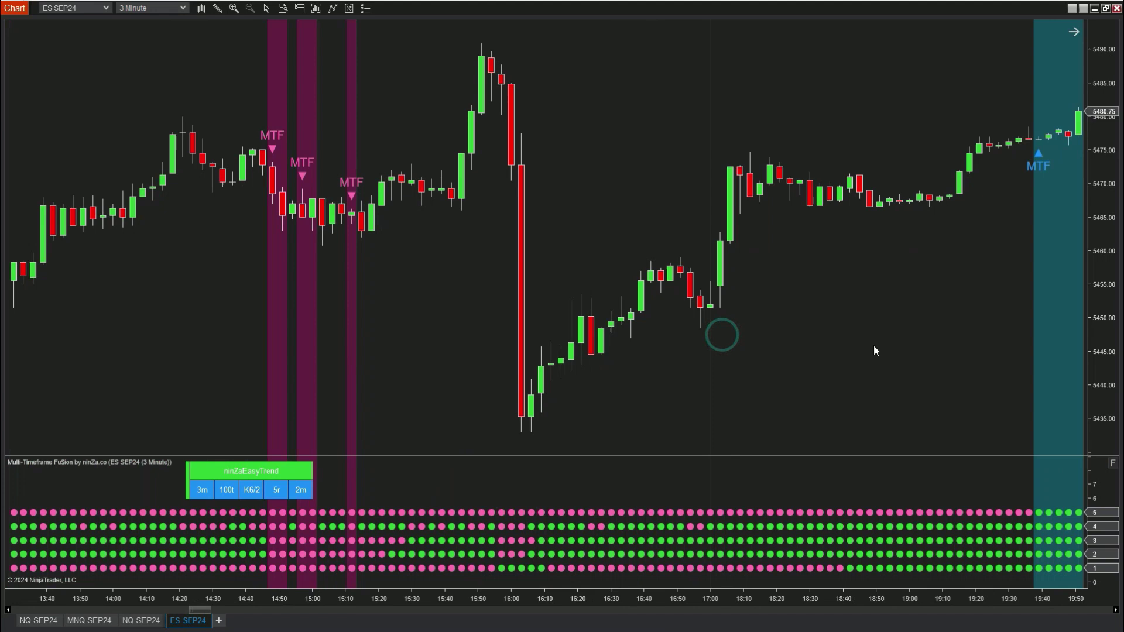
scroll(604, 359, down, 3)
scroll(810, 316, down, 3)
scroll(505, 388, down, 3)
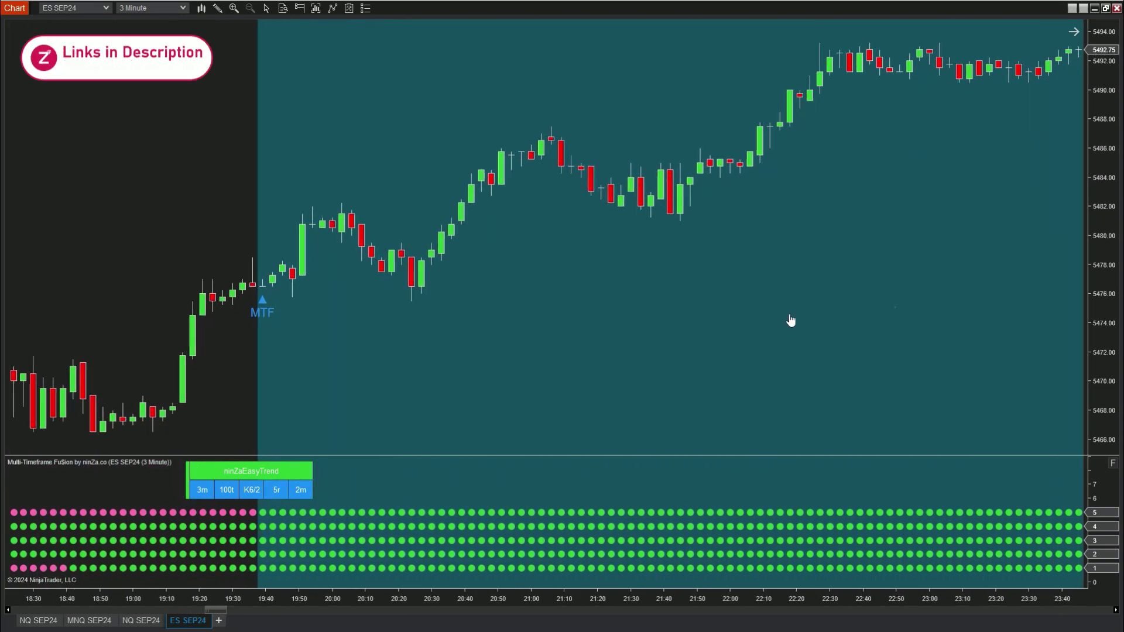
scroll(895, 307, down, 1)
scroll(707, 319, down, 2)
scroll(941, 289, down, 1)
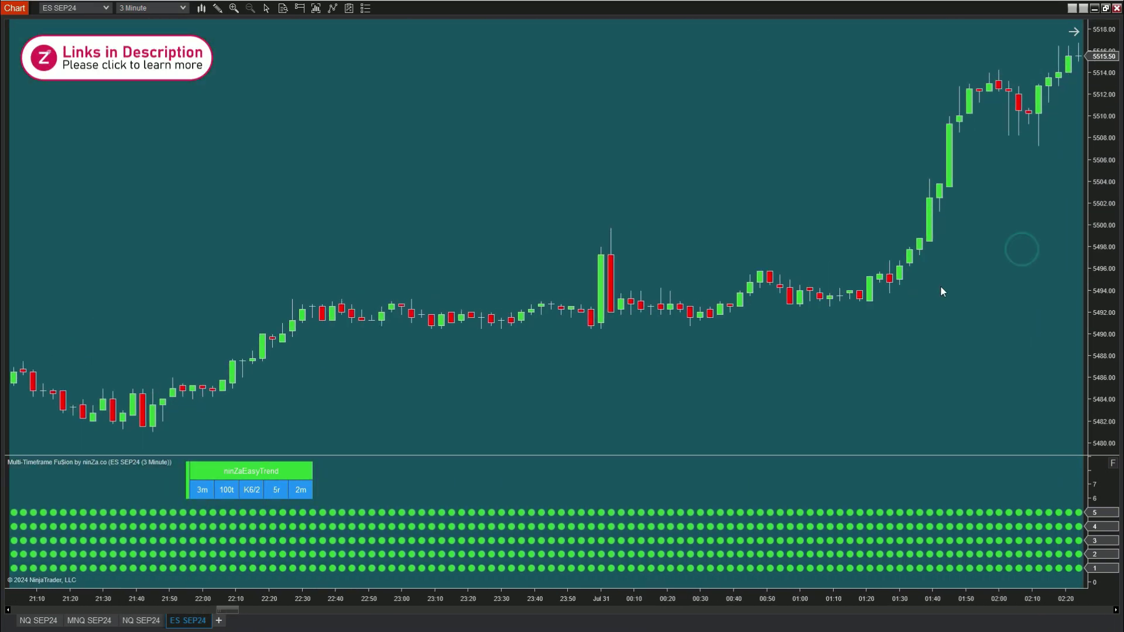
scroll(735, 326, down, 1)
scroll(715, 338, down, 2)
scroll(705, 341, down, 1)
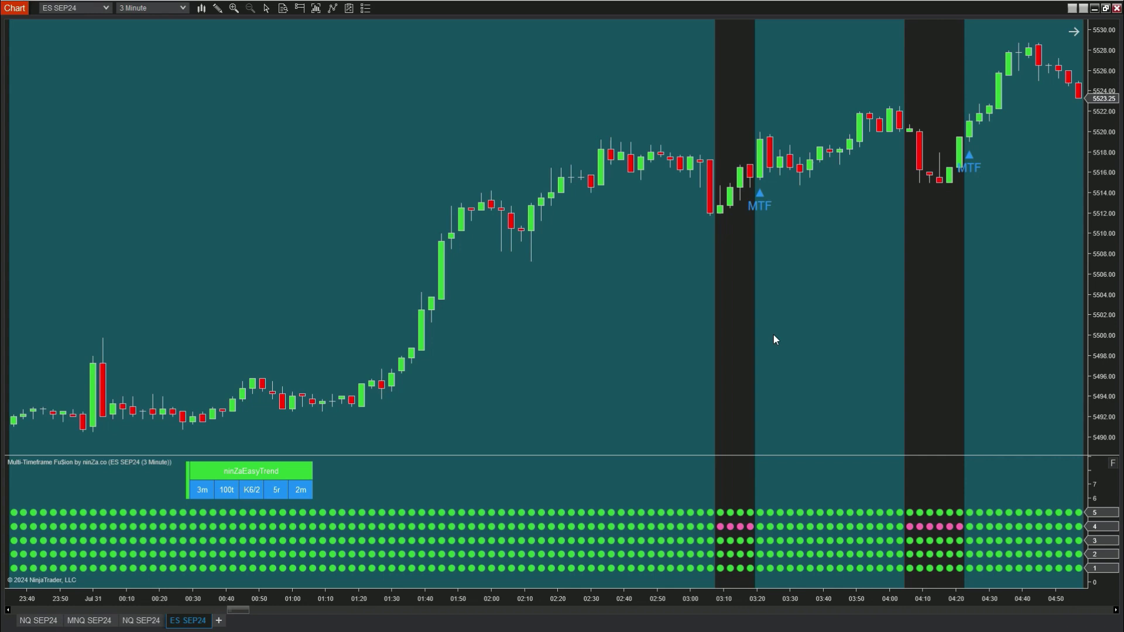
scroll(771, 337, down, 1)
scroll(945, 297, down, 1)
scroll(858, 307, down, 2)
scroll(734, 334, down, 1)
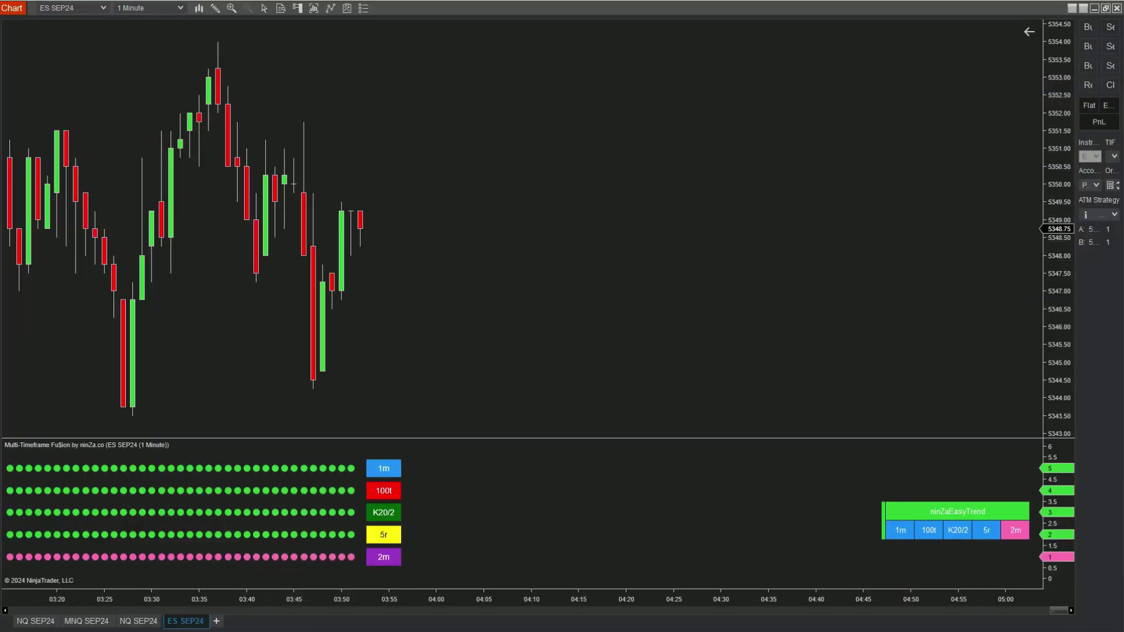
- Buy one ES contract on the MTF buy signal and turn off the crosshair
click(1088, 27)
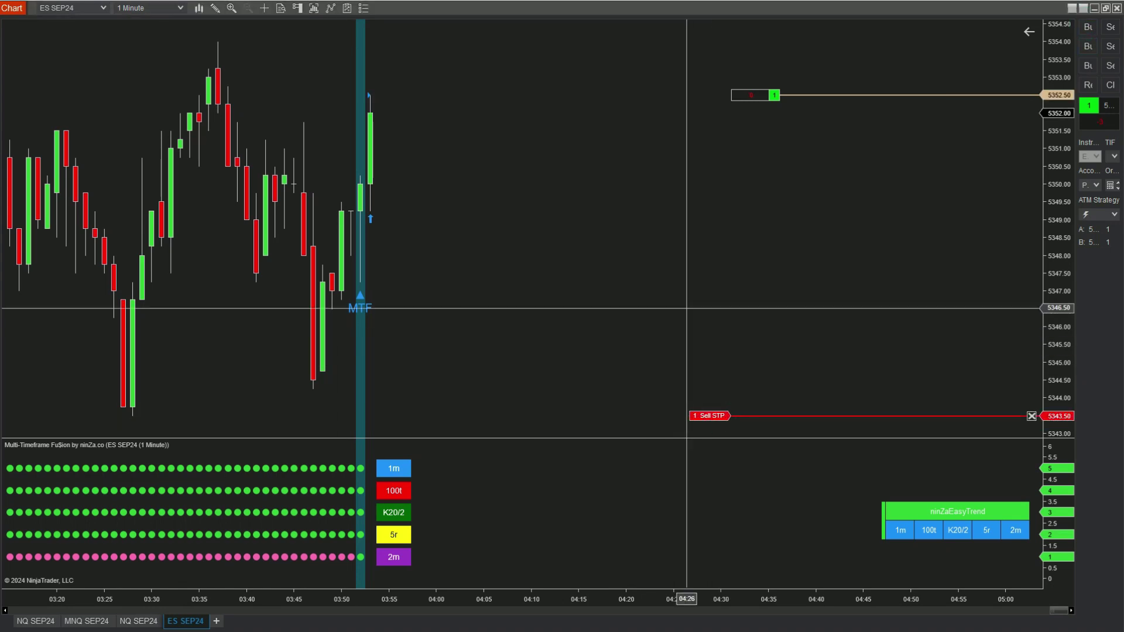
middle_click(918, 237)
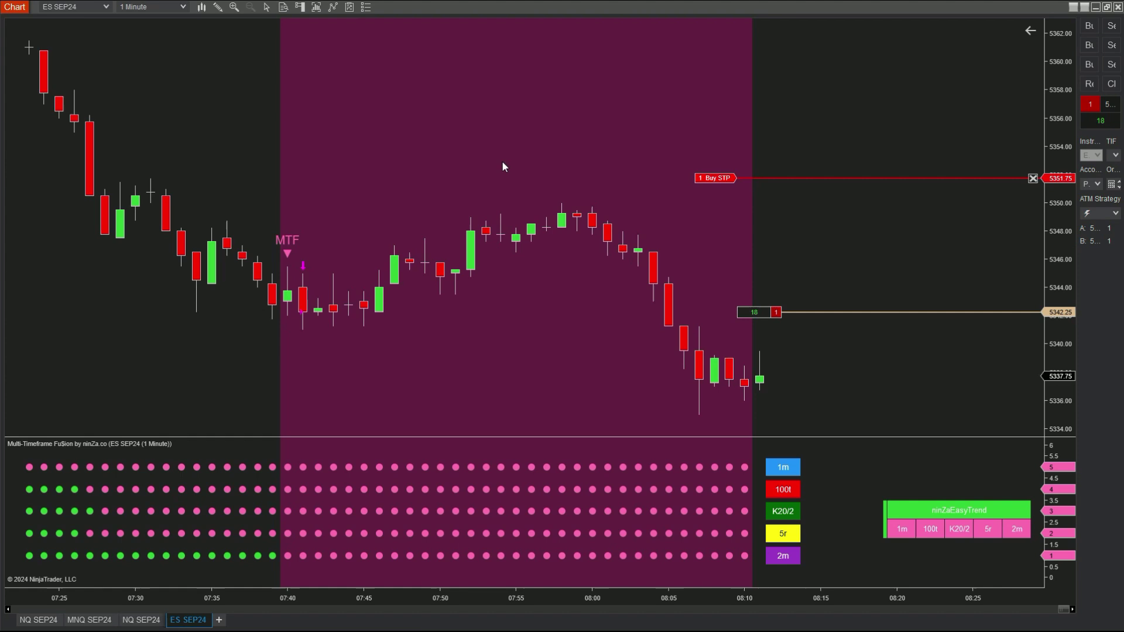
- Close the profitable ES short with Chart Trader's Close as trend dots turn green
scroll(501, 160, down, 5)
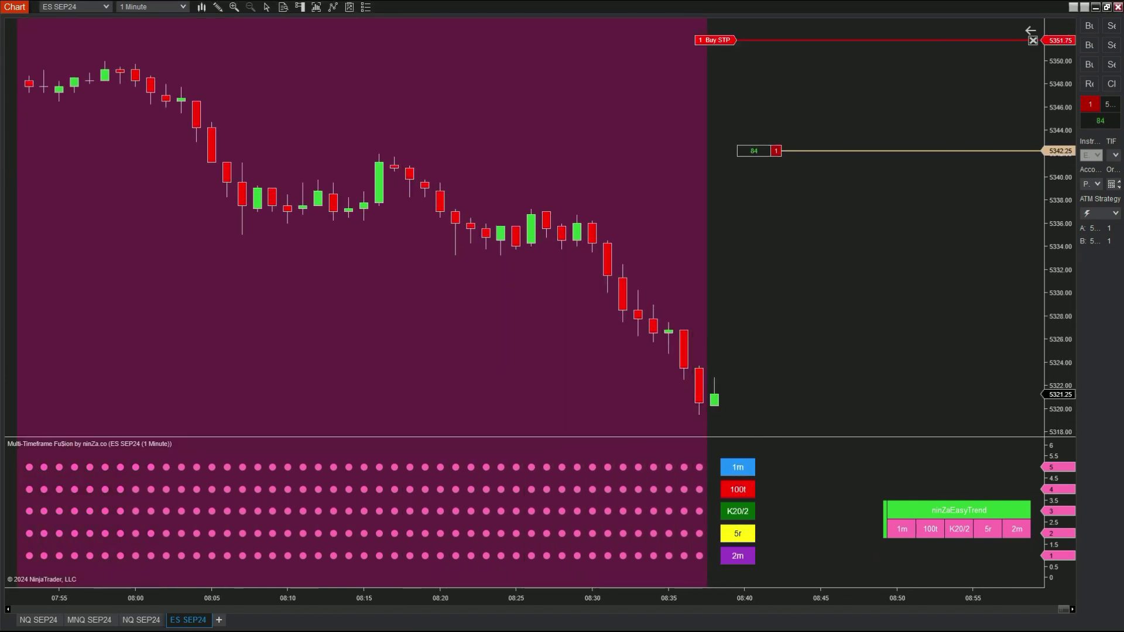
click(1112, 84)
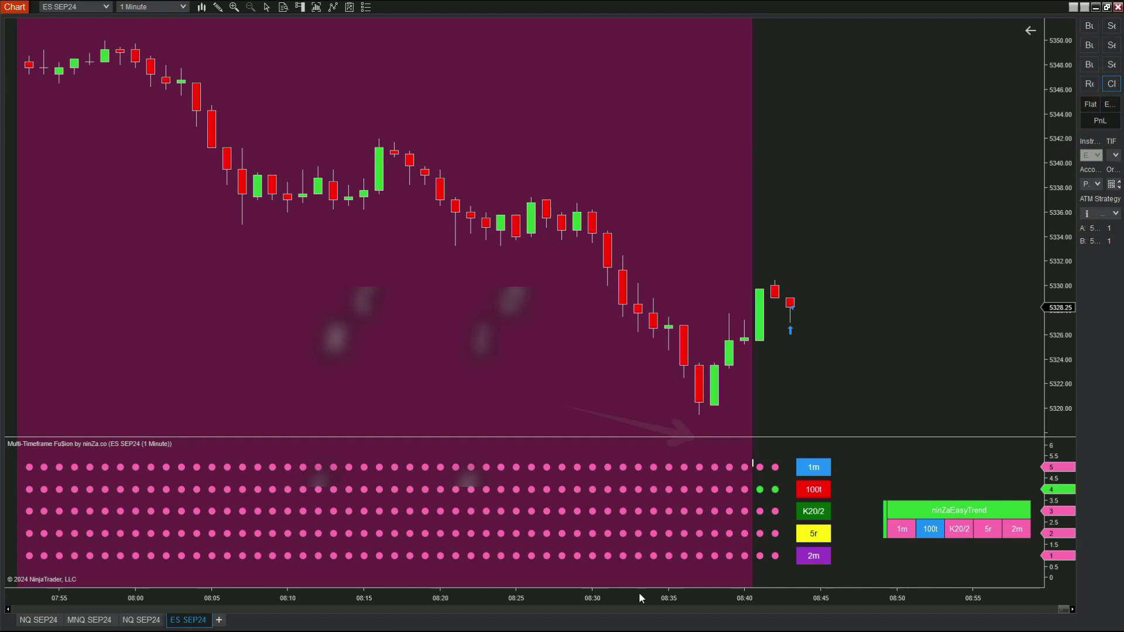